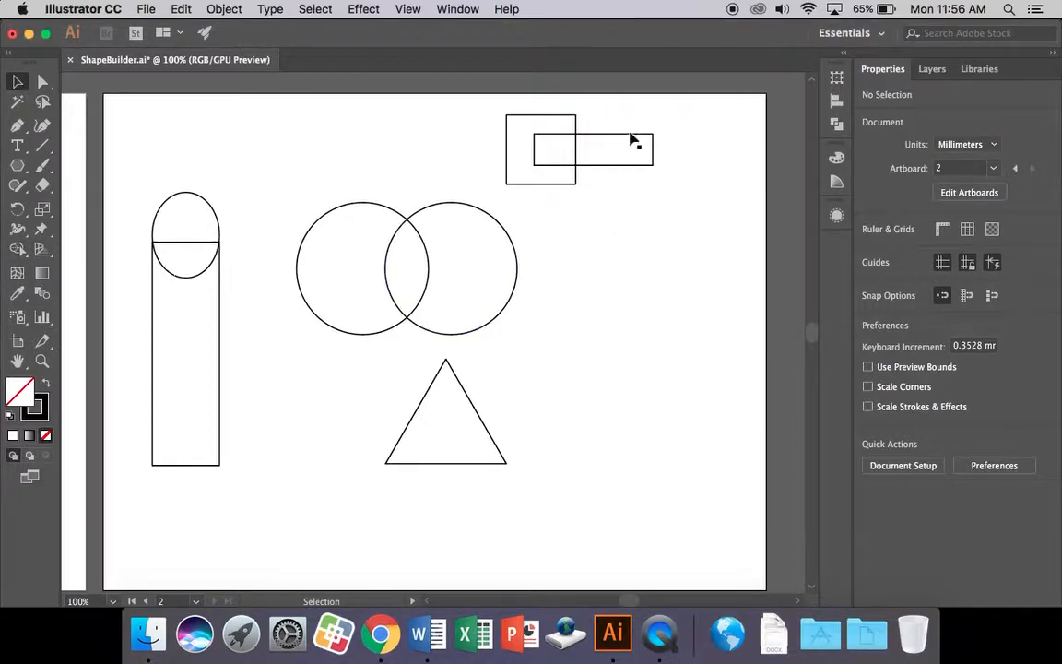
left_click(516, 286)
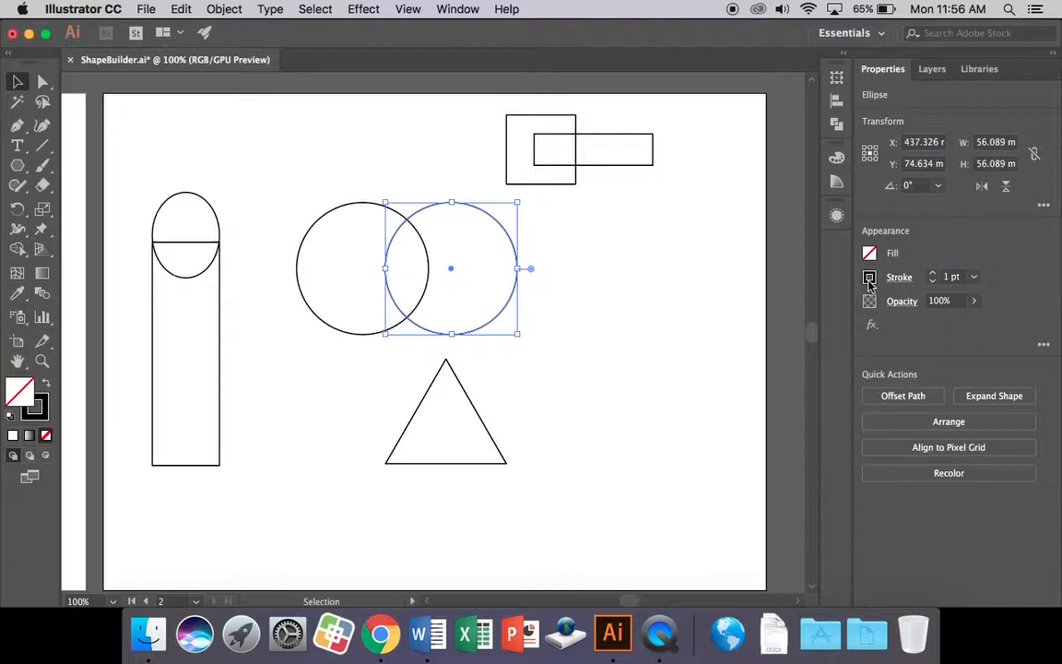
left_click(579, 267)
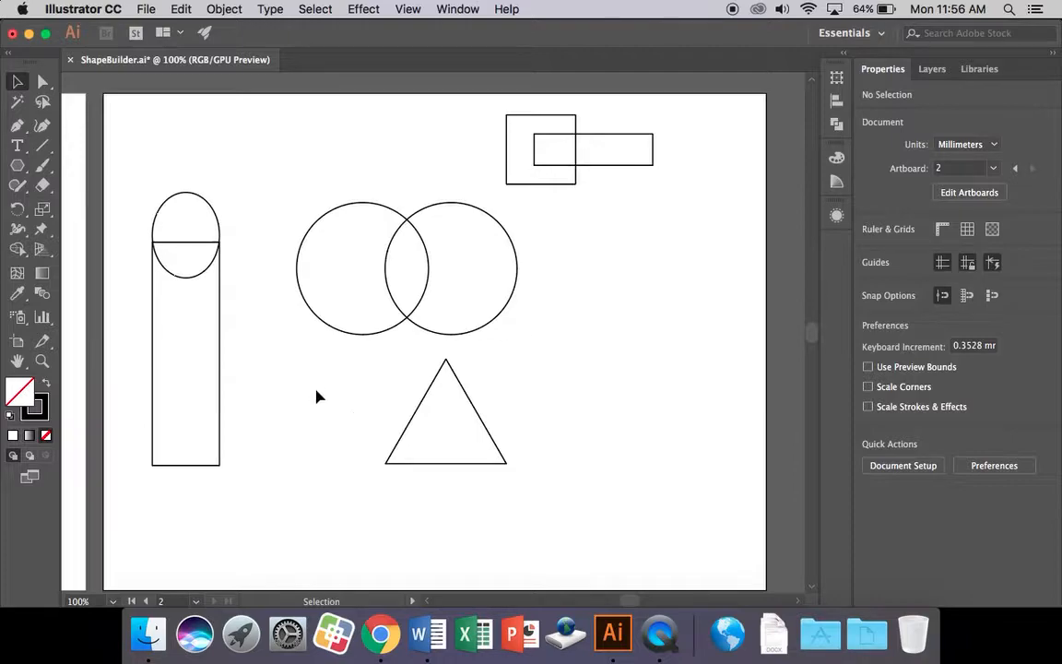
left_click(222, 301)
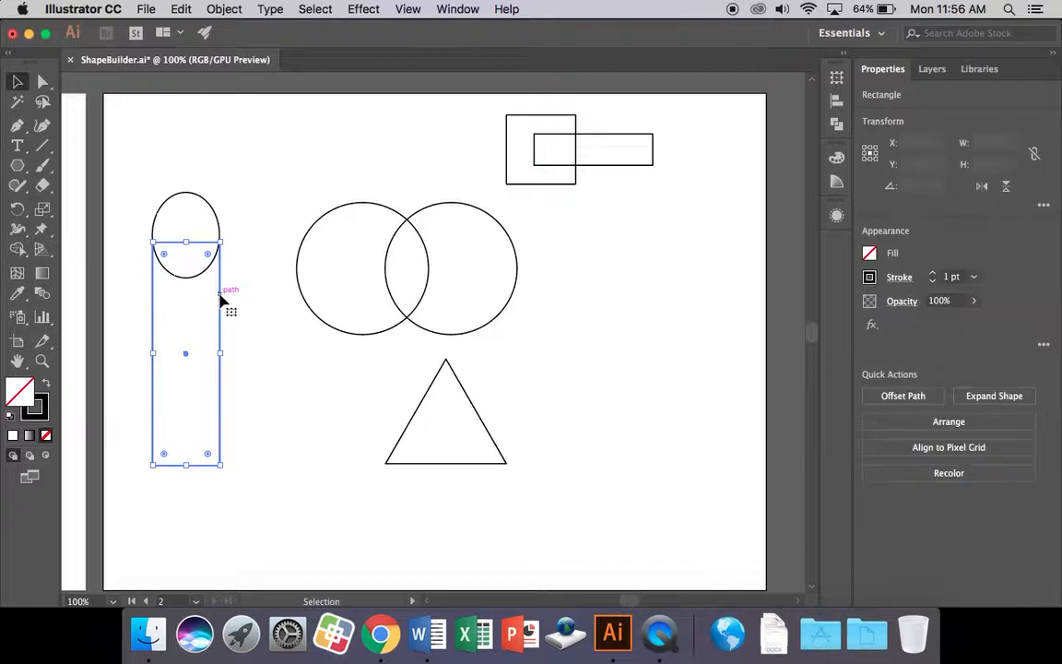
left_click(220, 226)
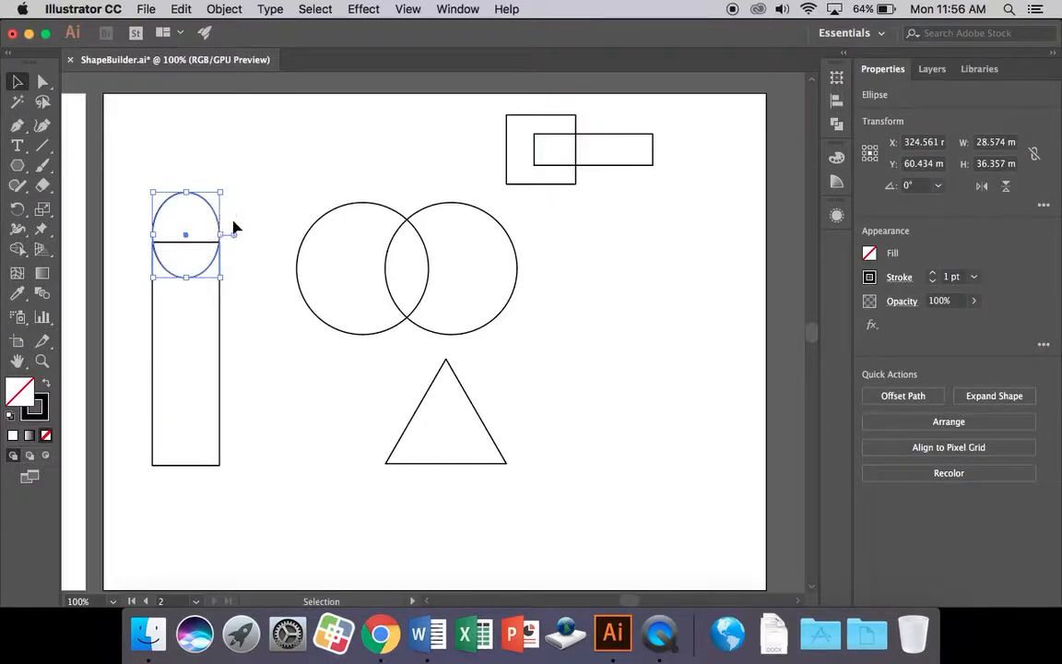
left_click(243, 224)
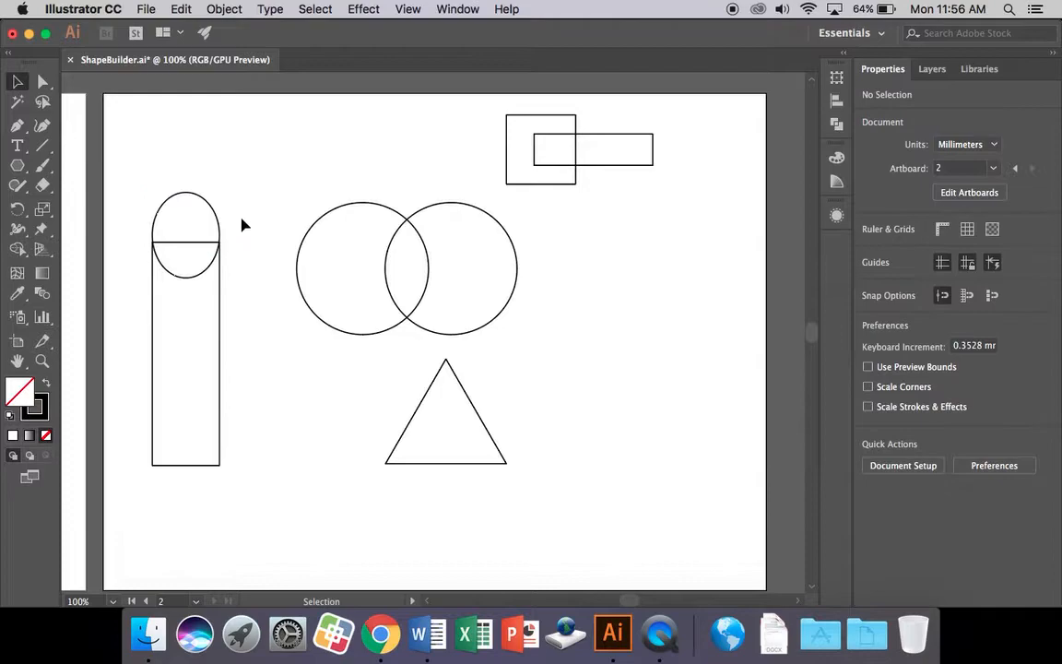
left_click(17, 250)
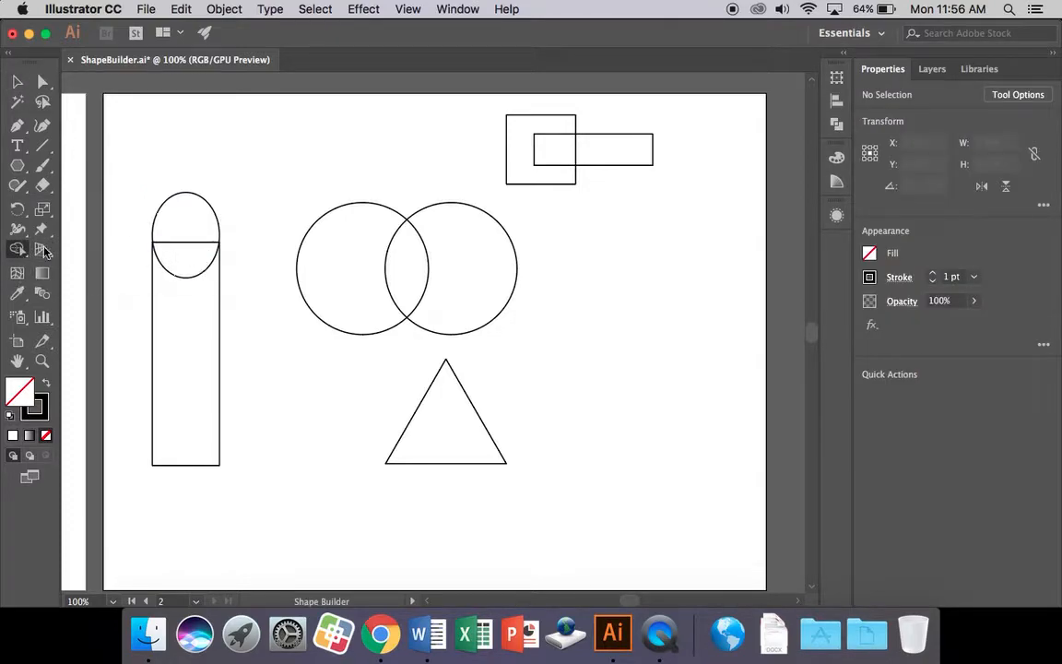
Step: Merge the overlapping ellipse and tall rectangle into one round-topped shape using Shape Builder
left_click(19, 81)
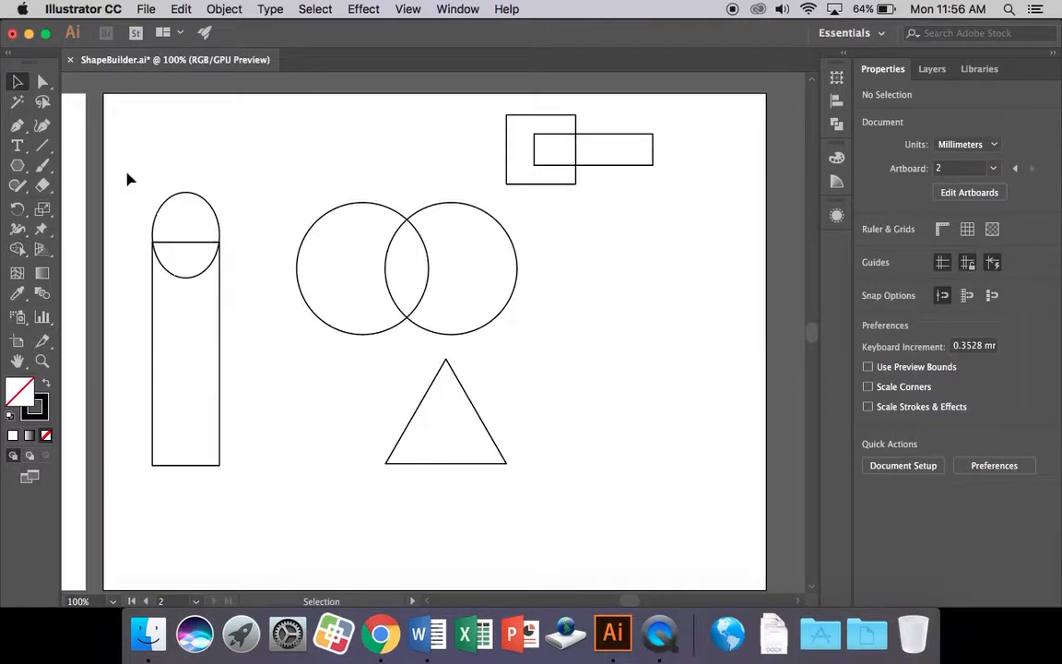
left_click_drag(126, 173, 252, 330)
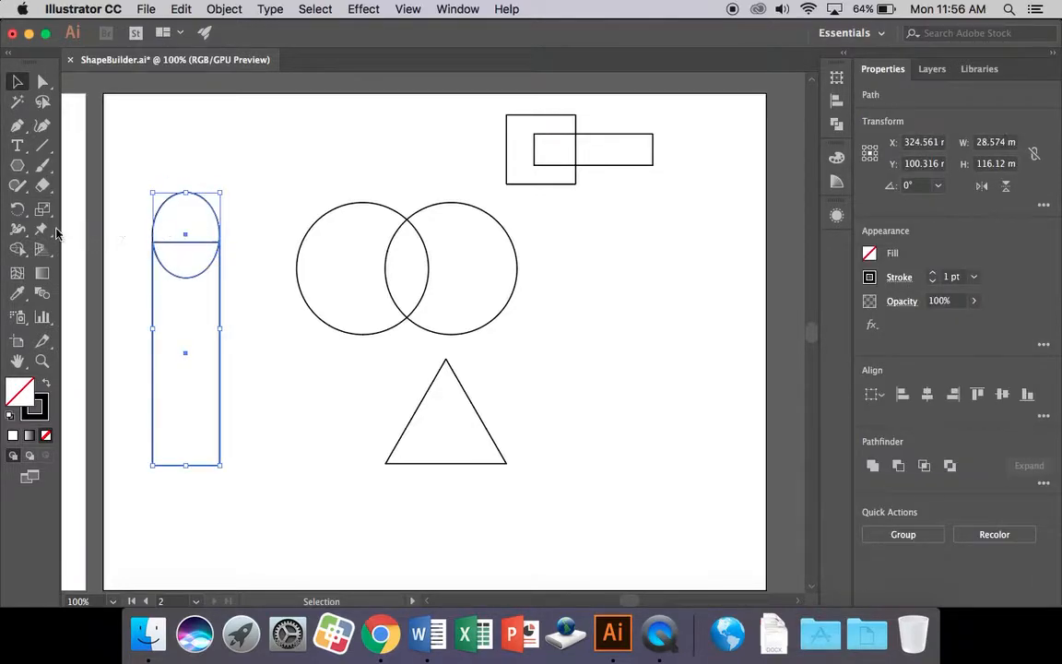
left_click(17, 249)
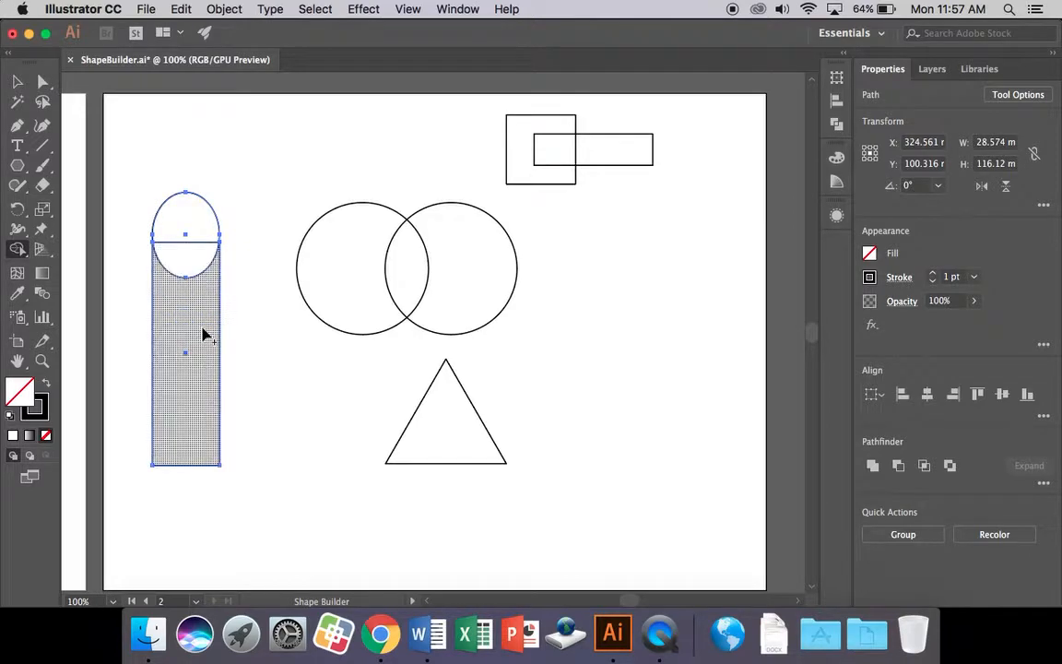
left_click_drag(191, 222, 194, 296)
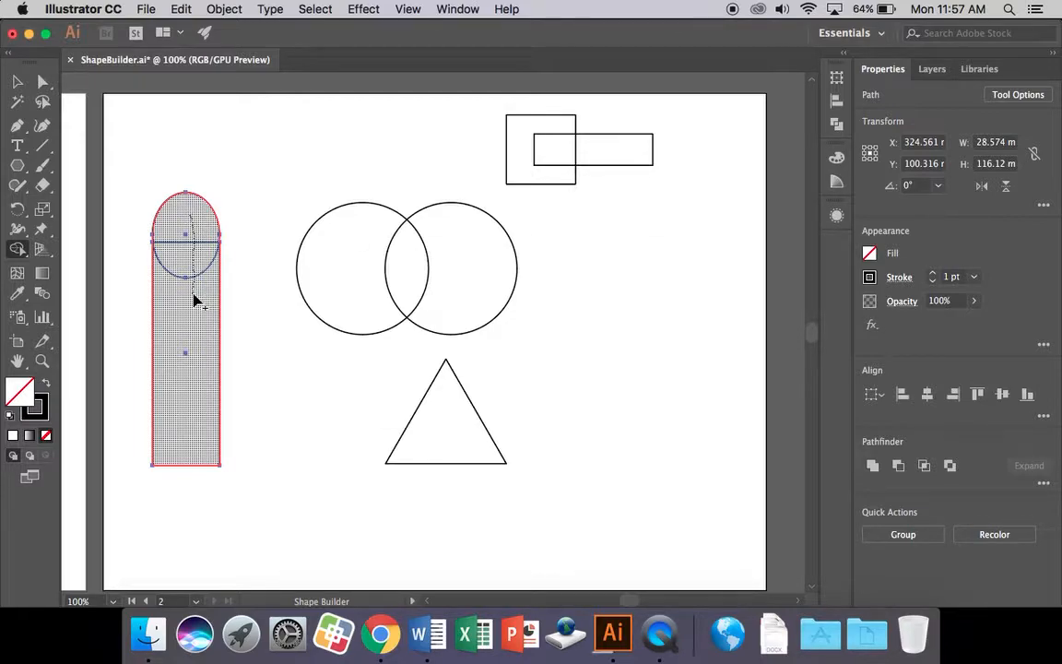
left_click_drag(195, 296, 194, 298)
left_click(18, 83)
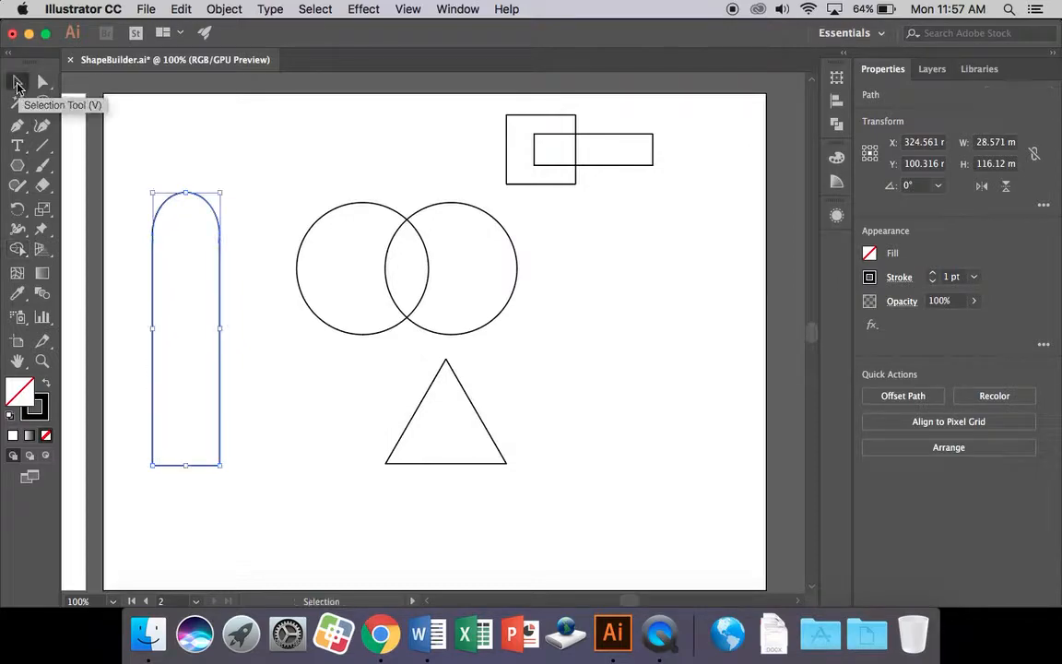
Step: Move the merged round-topped shape as a test, and undo both the moves and the merge
left_click_drag(227, 229, 261, 210)
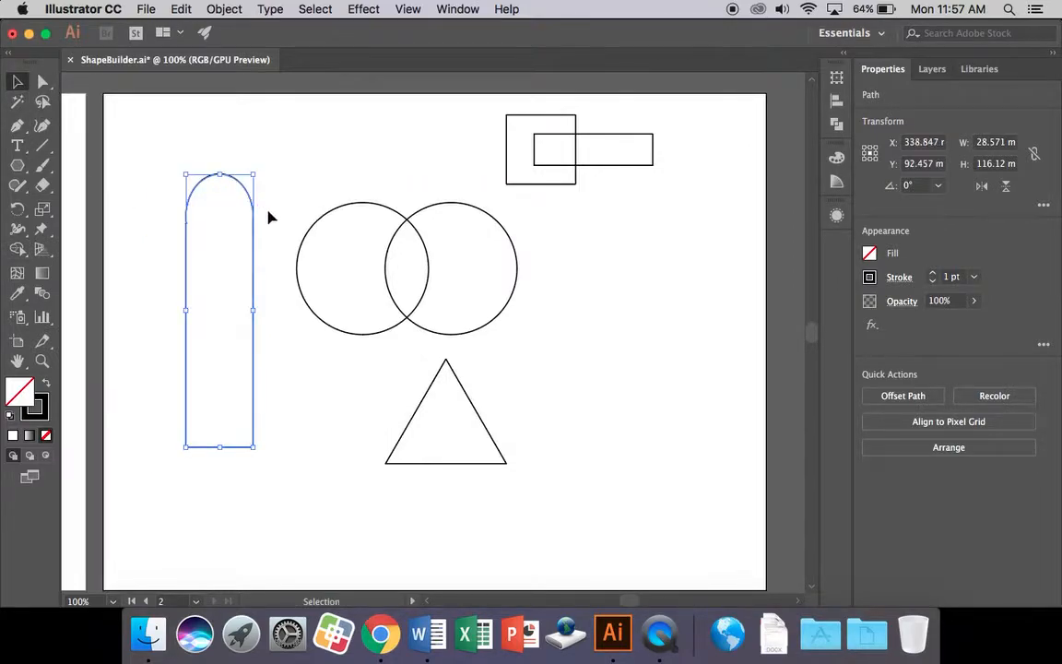
left_click(267, 218)
mouse_move(255, 276)
left_mouse_down()
mouse_move(230, 293)
mouse_move(260, 296)
left_mouse_up()
key("super+z")
key("super+z")
key("super+z")
key("super+z")
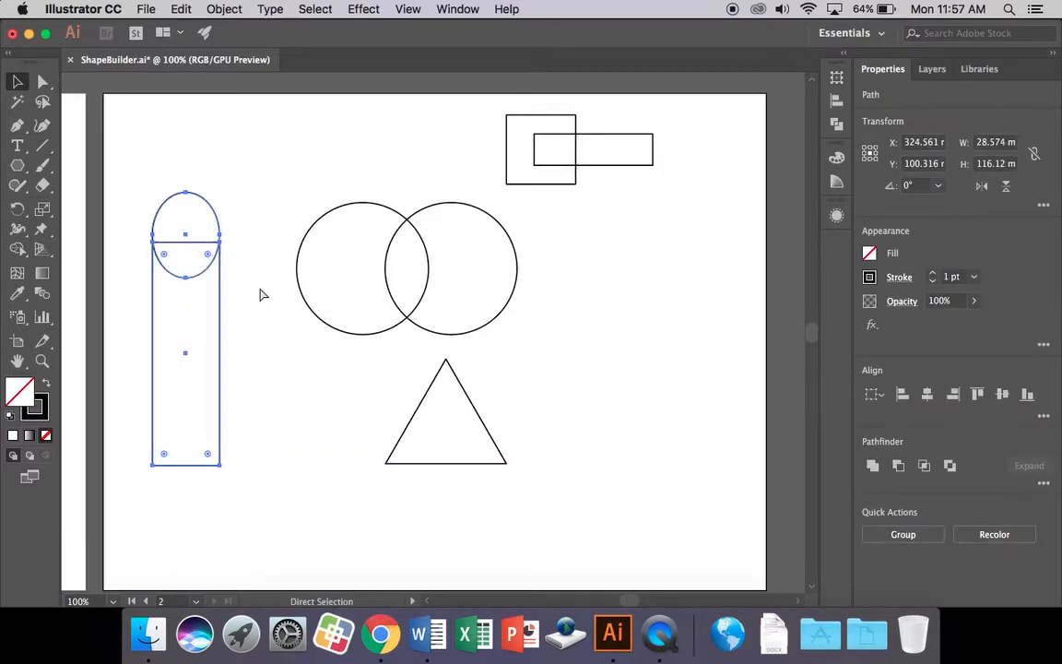
Step: Merge the ellipse's lower part into the rectangle, keeping the dome separate, and stretch the whole figure downward to about 154 mm high
key("v")
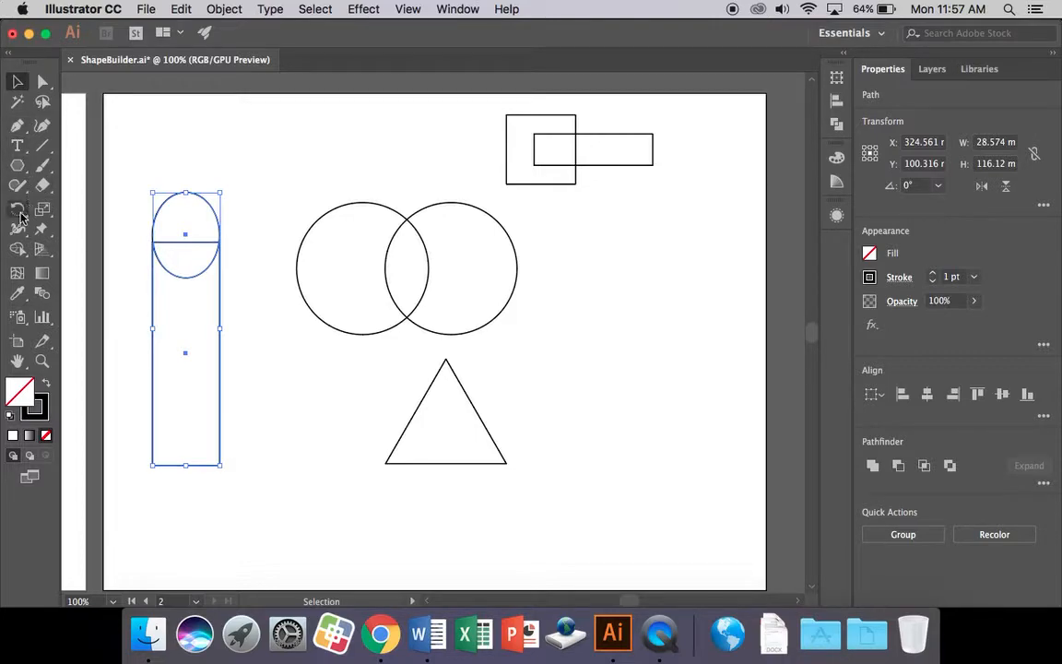
left_click(18, 249)
mouse_move(190, 319)
left_mouse_down()
mouse_move(189, 265)
mouse_move(206, 265)
mouse_move(174, 233)
left_mouse_up()
key("v")
left_click_drag(185, 465, 187, 555)
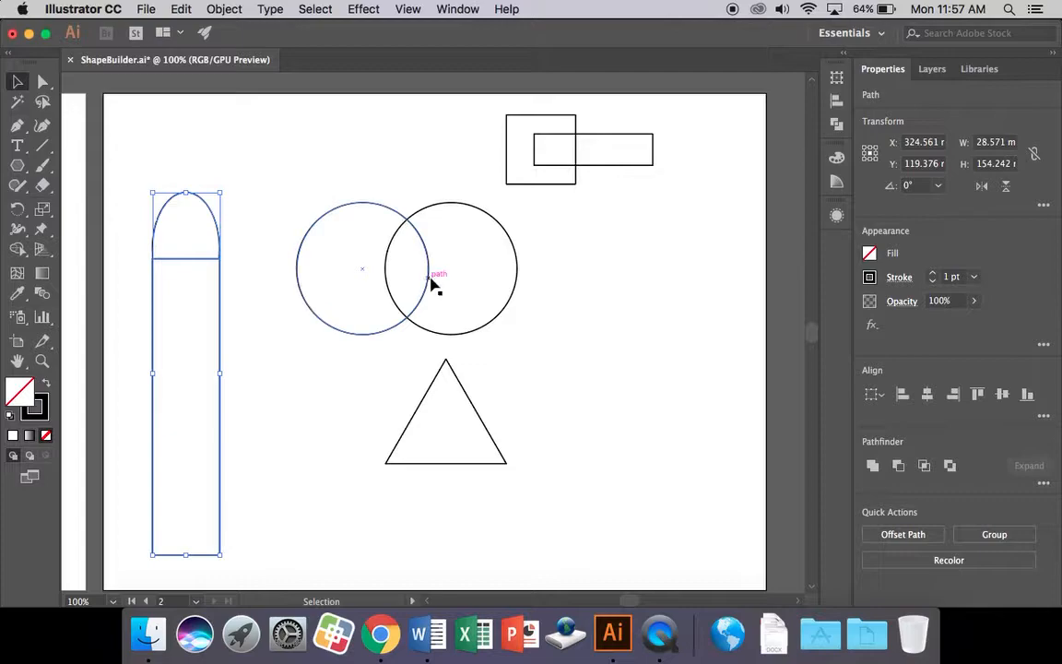
left_click(259, 172)
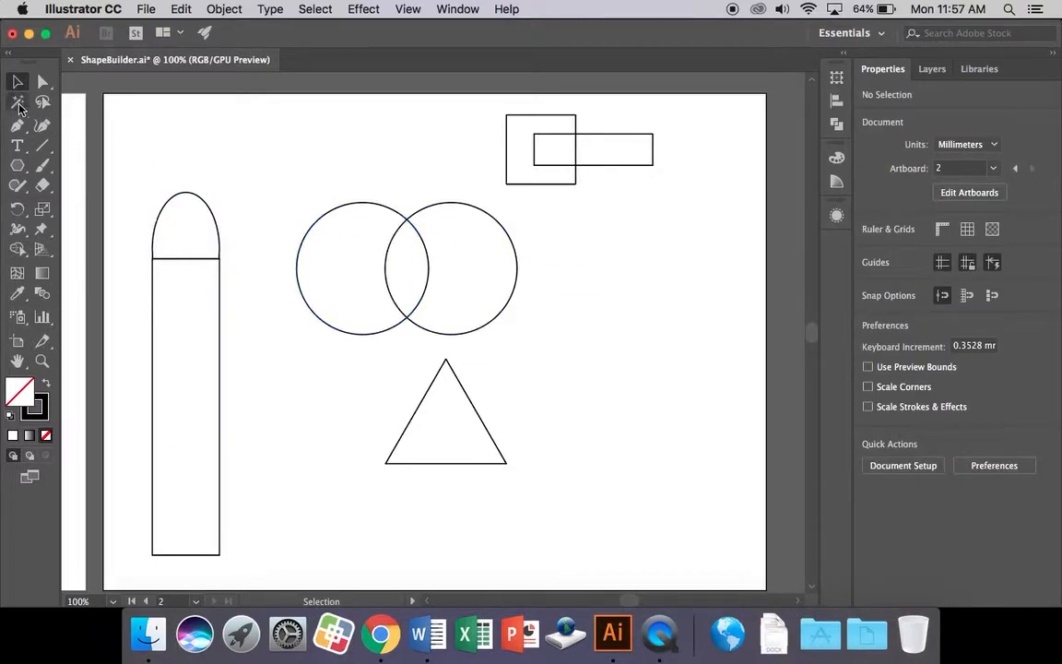
Step: Remove the non-overlapping part of the second circle from the two overlapping circles using Shape Builder
left_click_drag(298, 166, 505, 275)
left_click(15, 251)
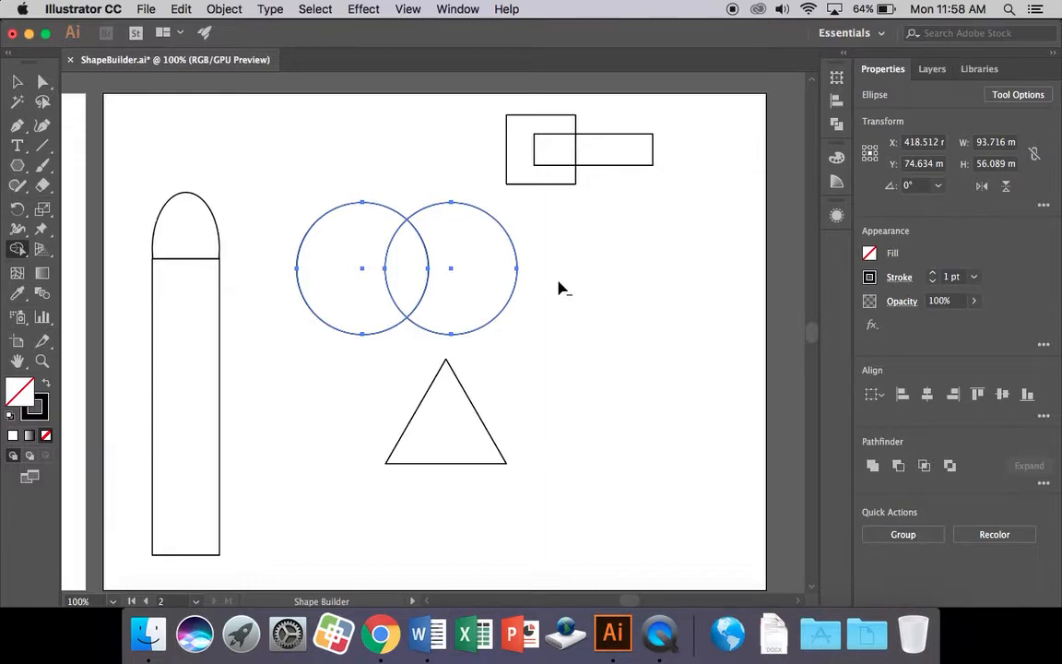
left_click_drag(552, 285, 489, 290)
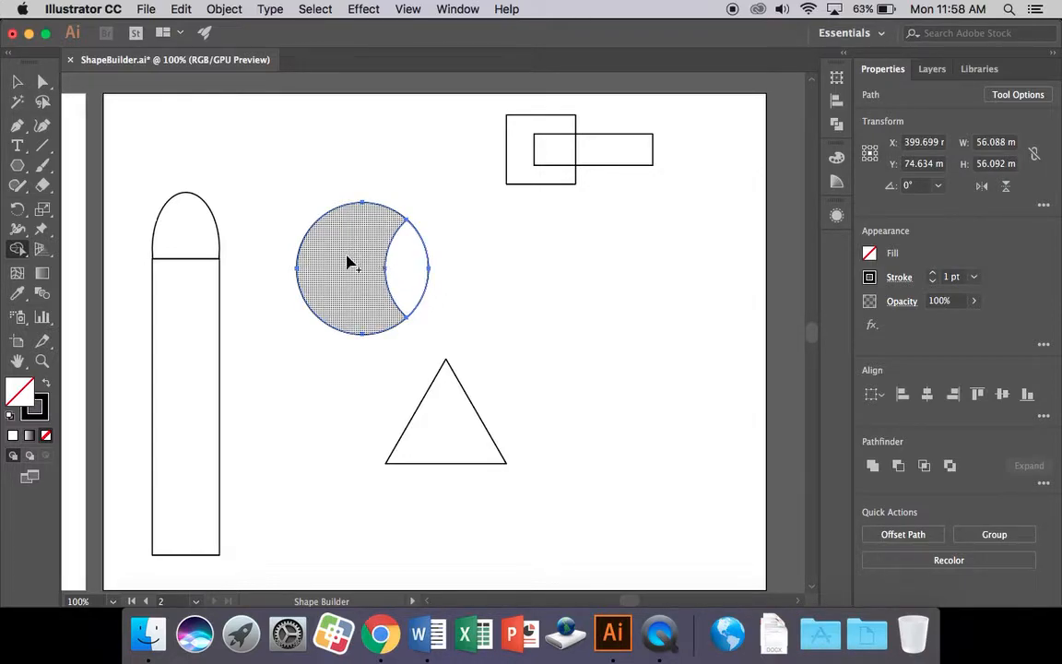
Step: Try merging the lens-shaped overlap with the rest of the remaining circle, and undo the merge
left_click_drag(414, 280, 364, 263)
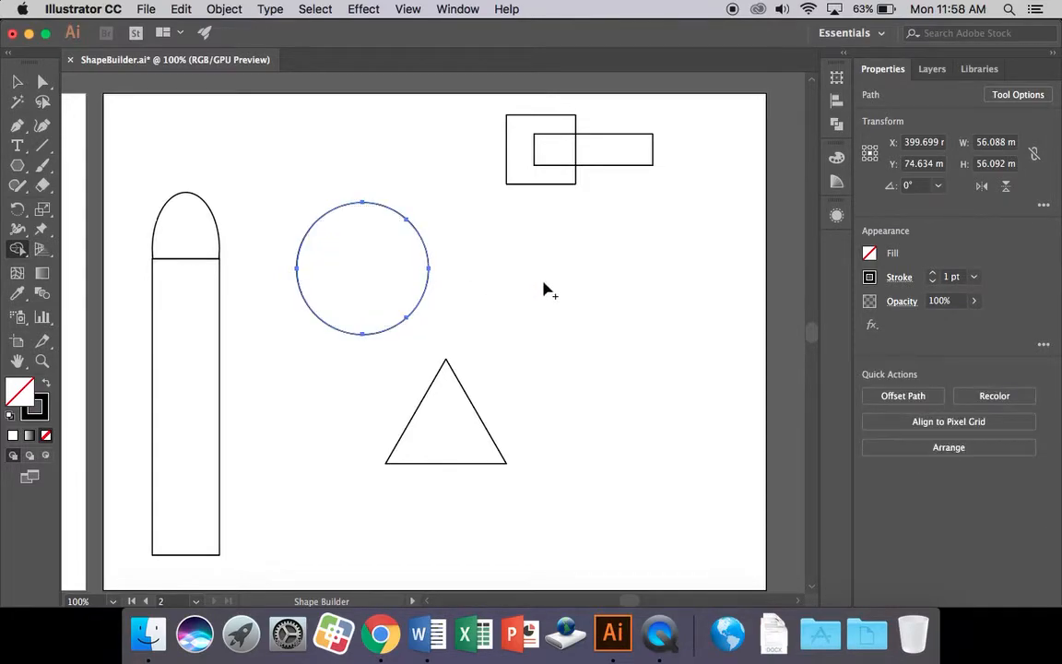
key("super+z")
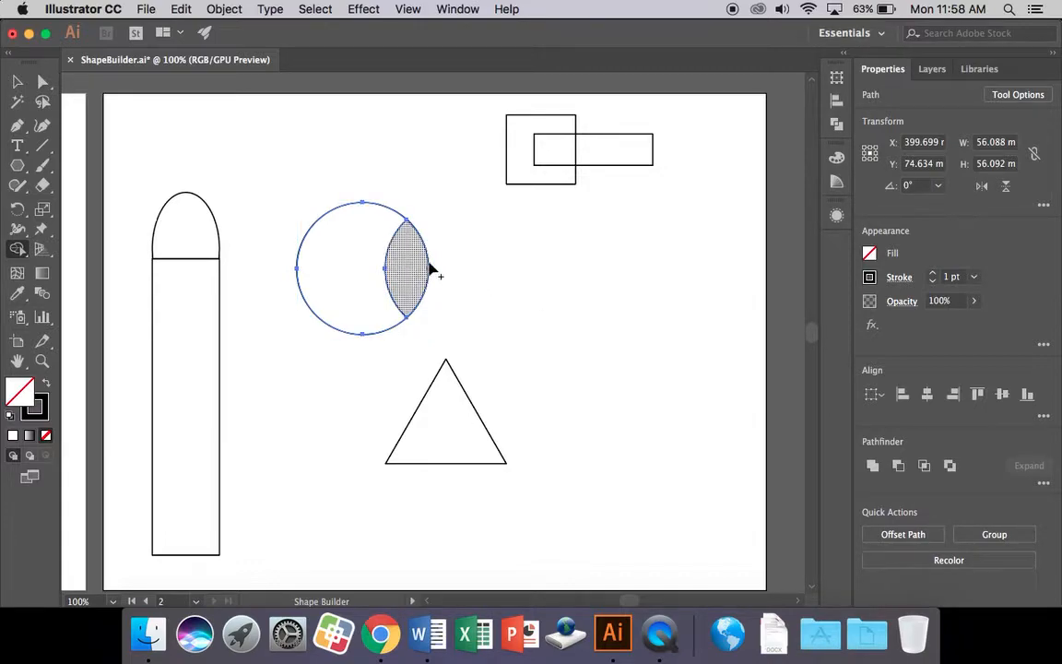
Step: Draw a circle about 17 mm across beside the eyeball and fill it with black
left_click(19, 166)
left_click_drag(24, 171, 89, 206)
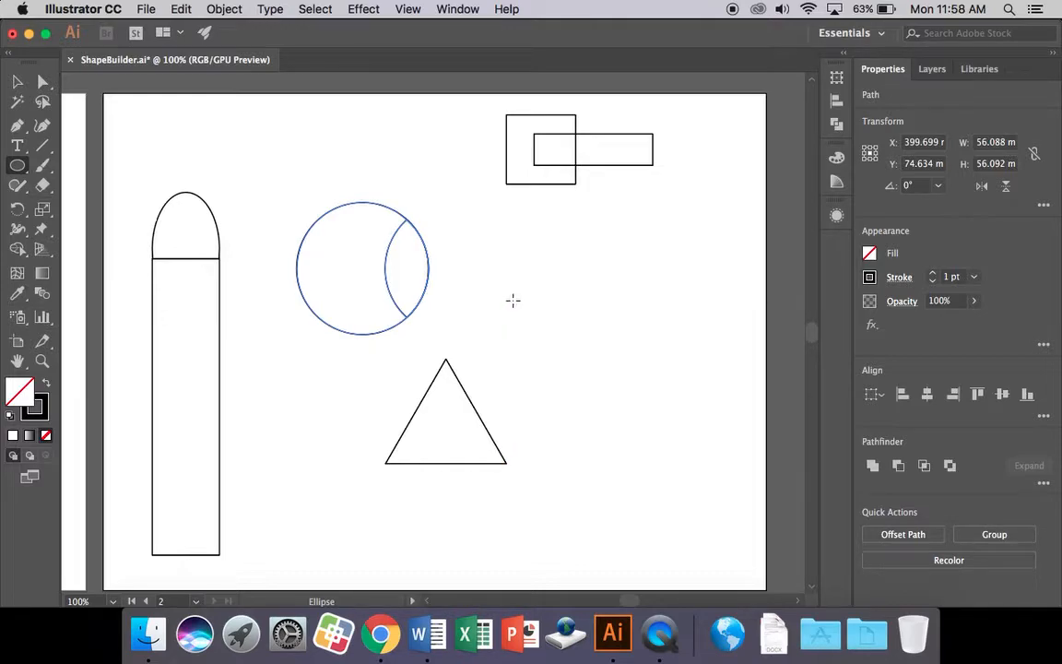
left_click_drag(528, 302, 509, 283)
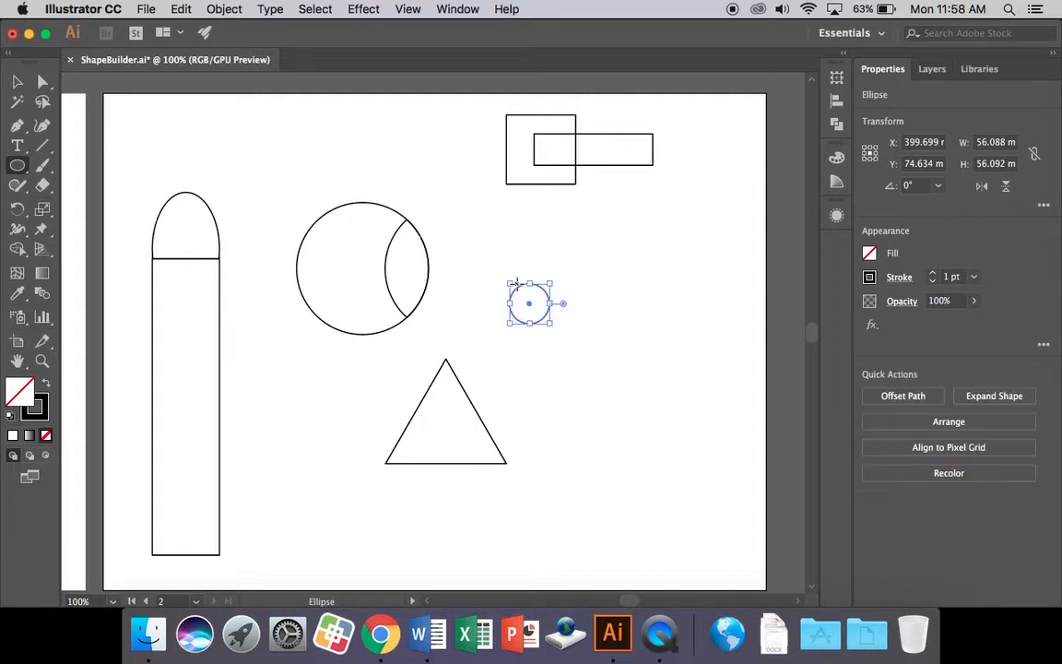
left_click(869, 252)
left_click(724, 313)
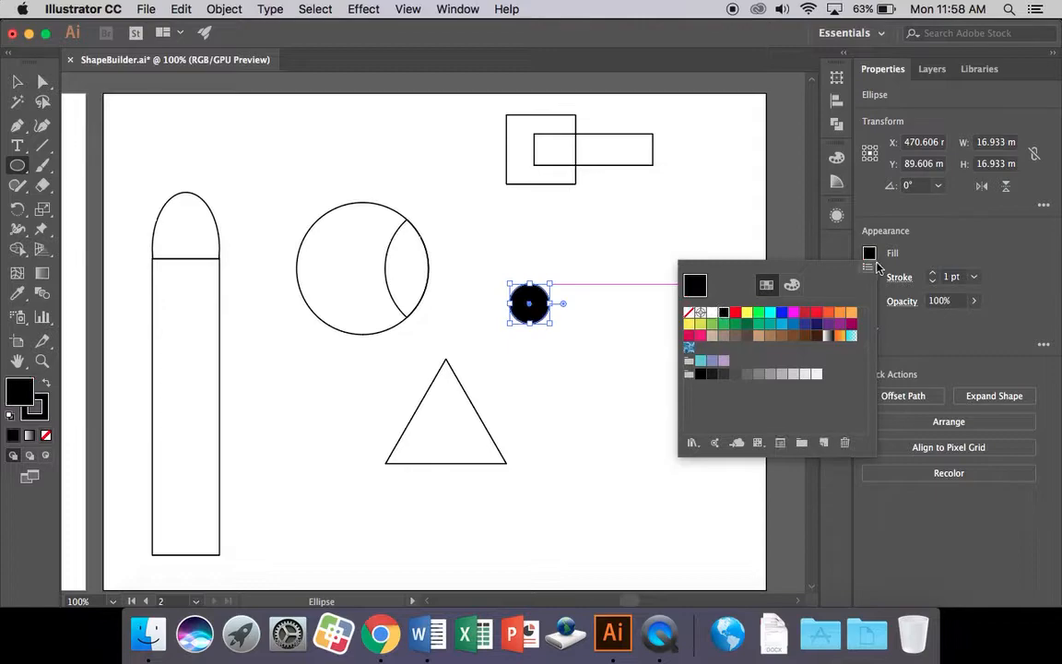
Step: Place the black circle over the outer edge of the lens shape as the eye's pupil
left_click(16, 82)
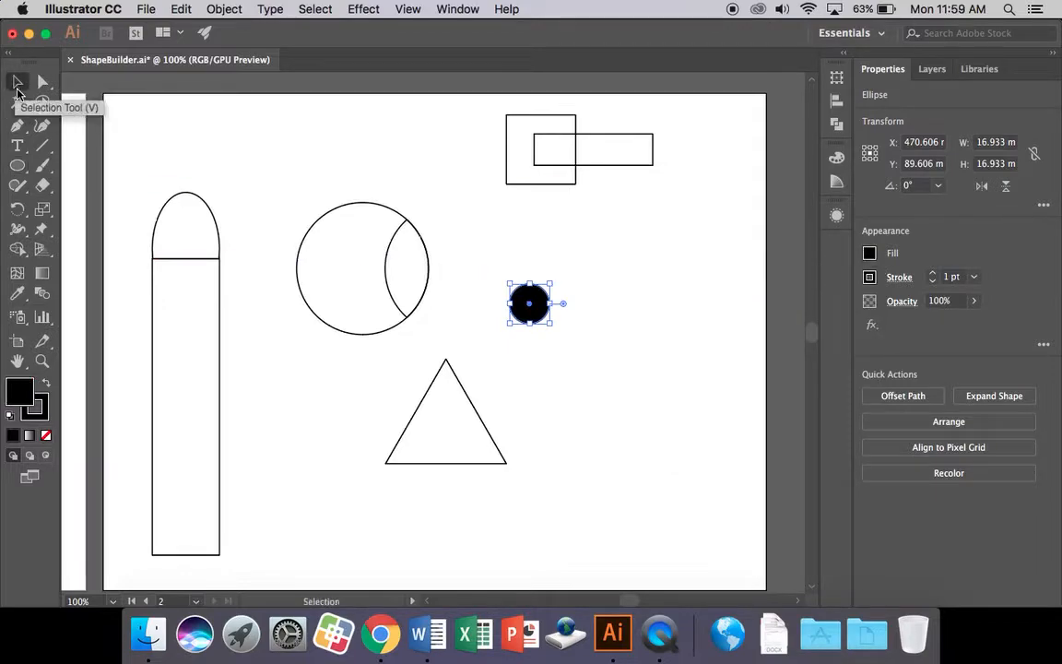
left_click(576, 340)
left_click(546, 314)
left_click_drag(546, 314, 435, 280)
left_click(513, 279)
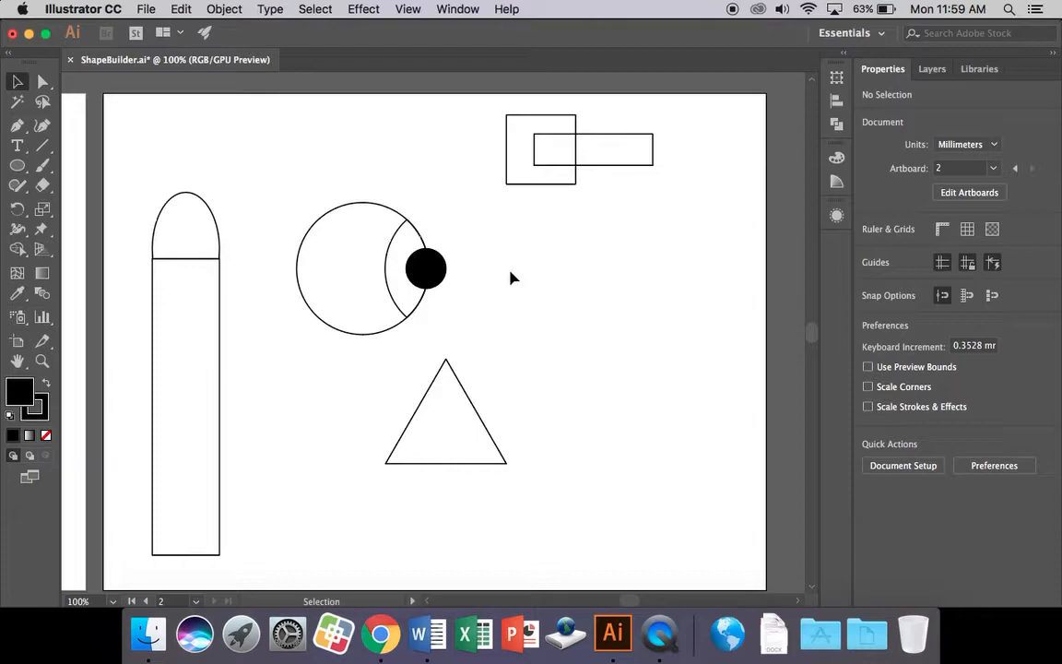
Step: Remove the part of the black pupil that extends outside the eyeball using Shape Builder
left_click_drag(438, 304, 306, 212)
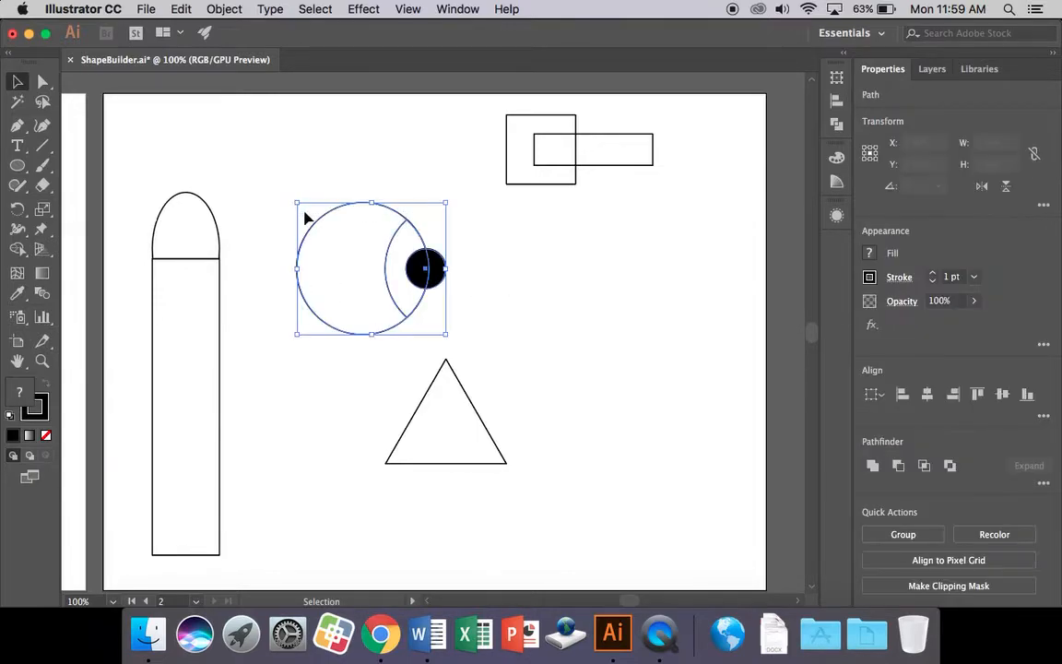
left_click(16, 249)
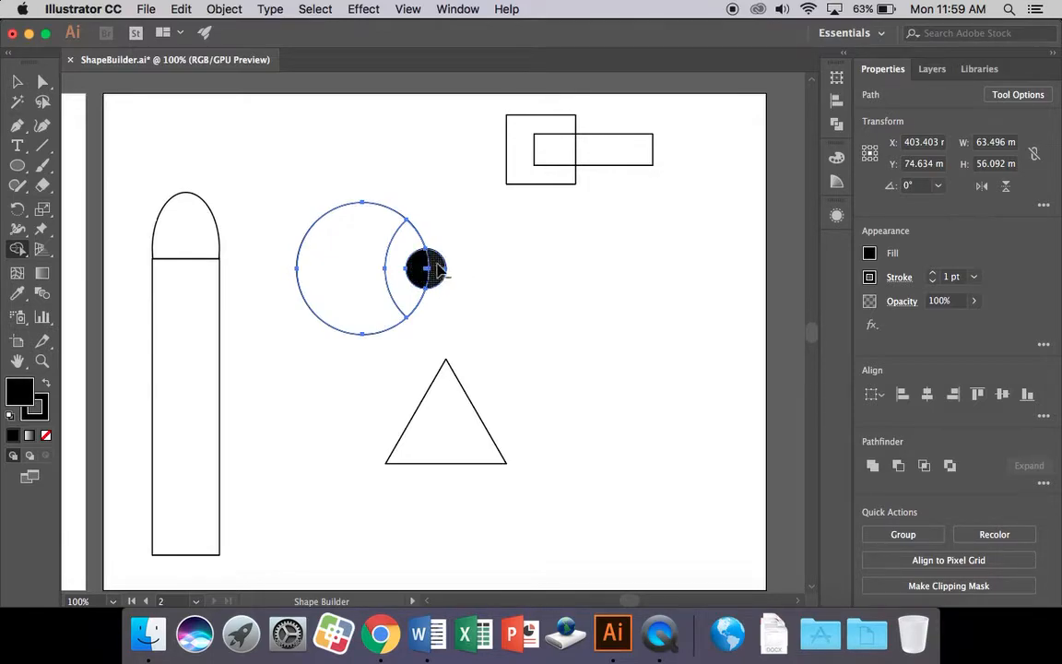
left_click(440, 268, "alt")
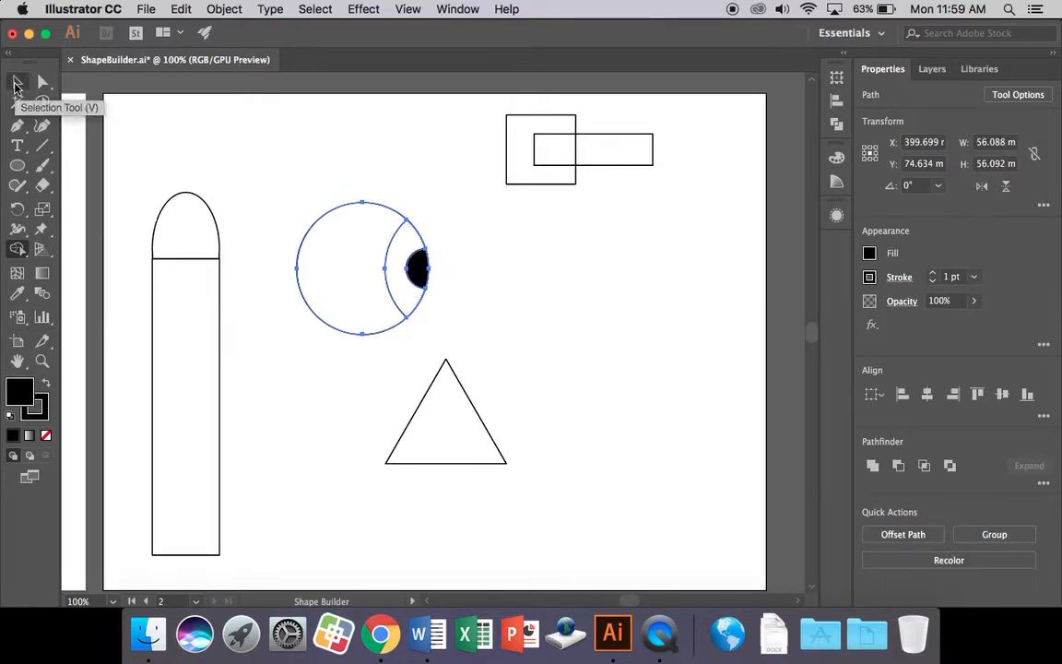
left_click(16, 81)
left_click(534, 304)
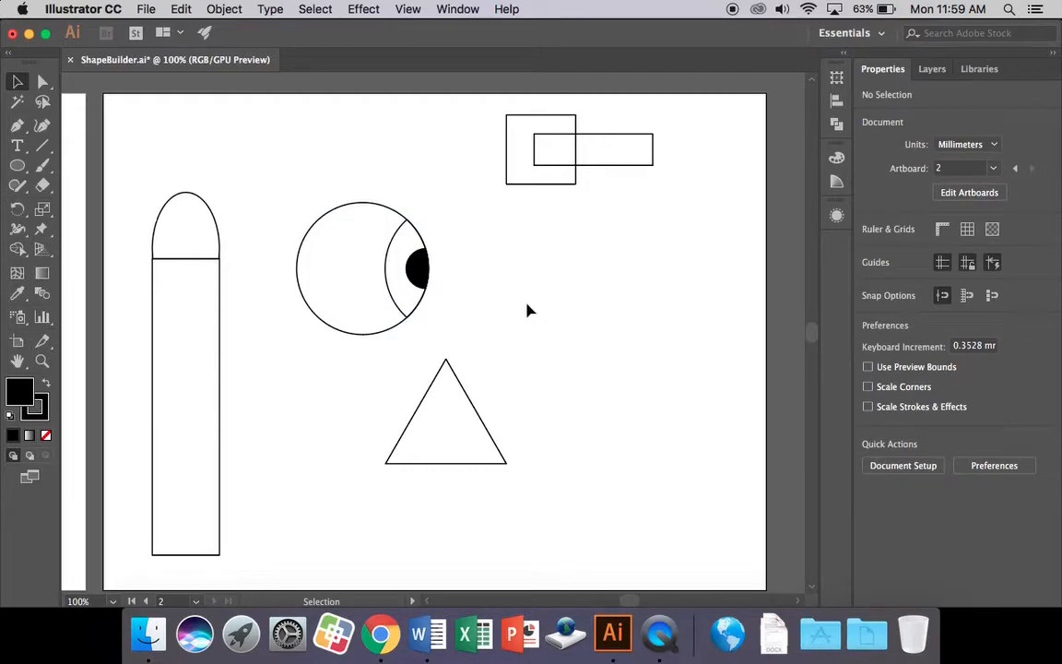
Step: Fill the lens-shaped iris around the pupil with cyan
left_click(398, 312)
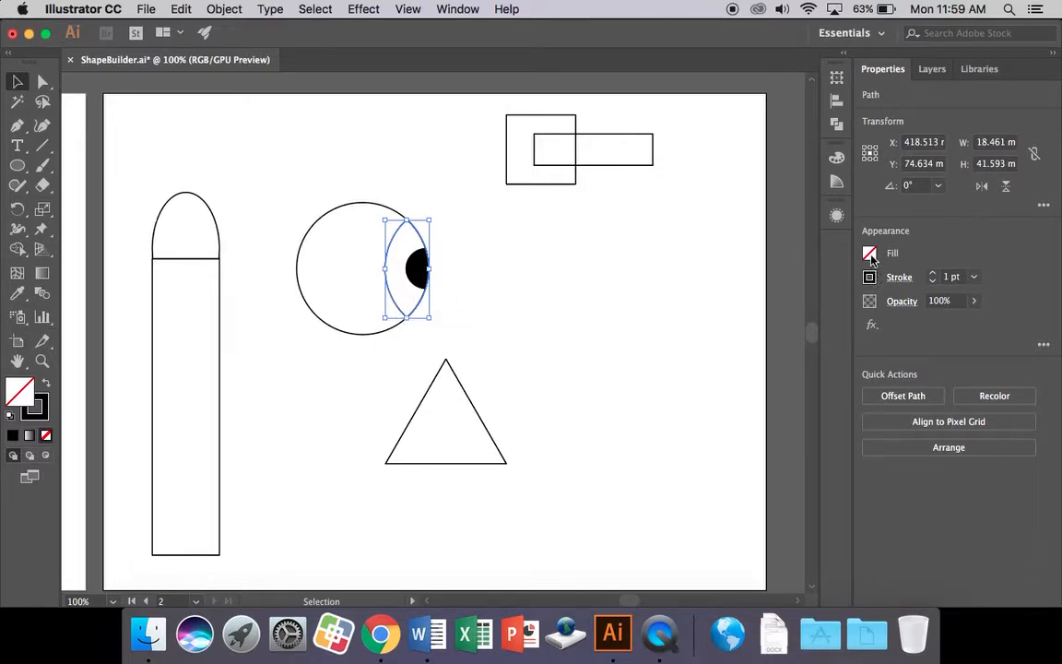
left_click(871, 255)
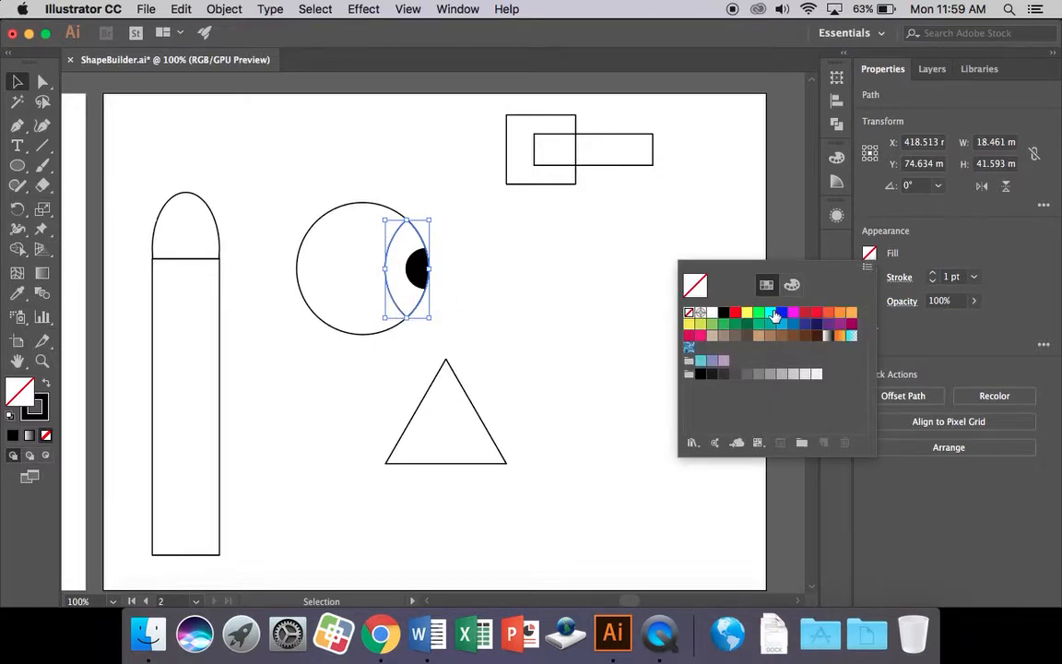
left_click(771, 315)
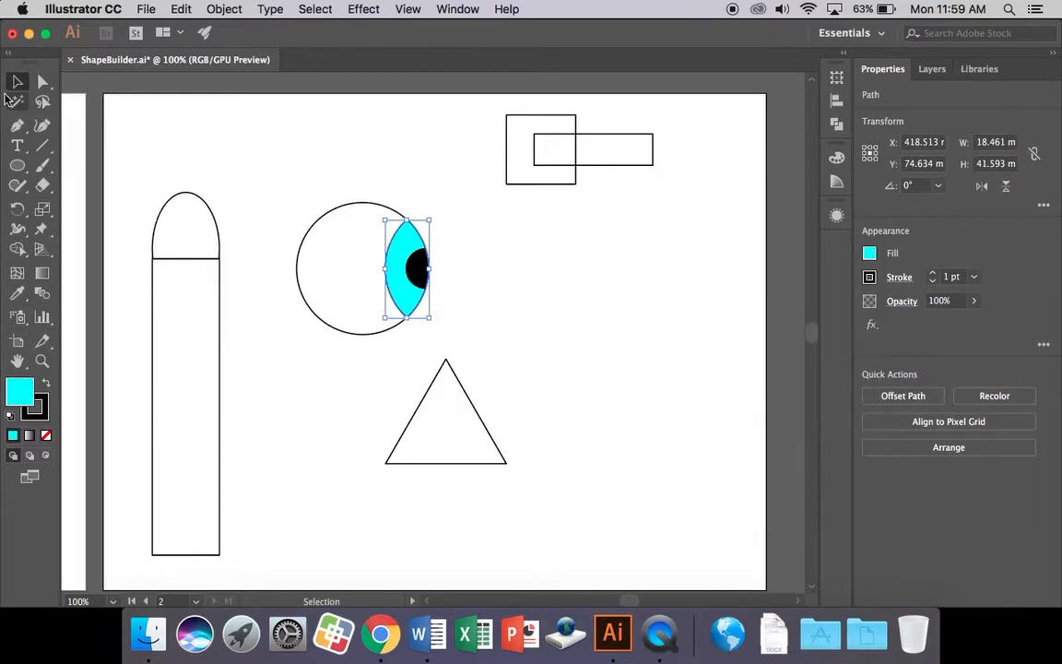
left_click(338, 183)
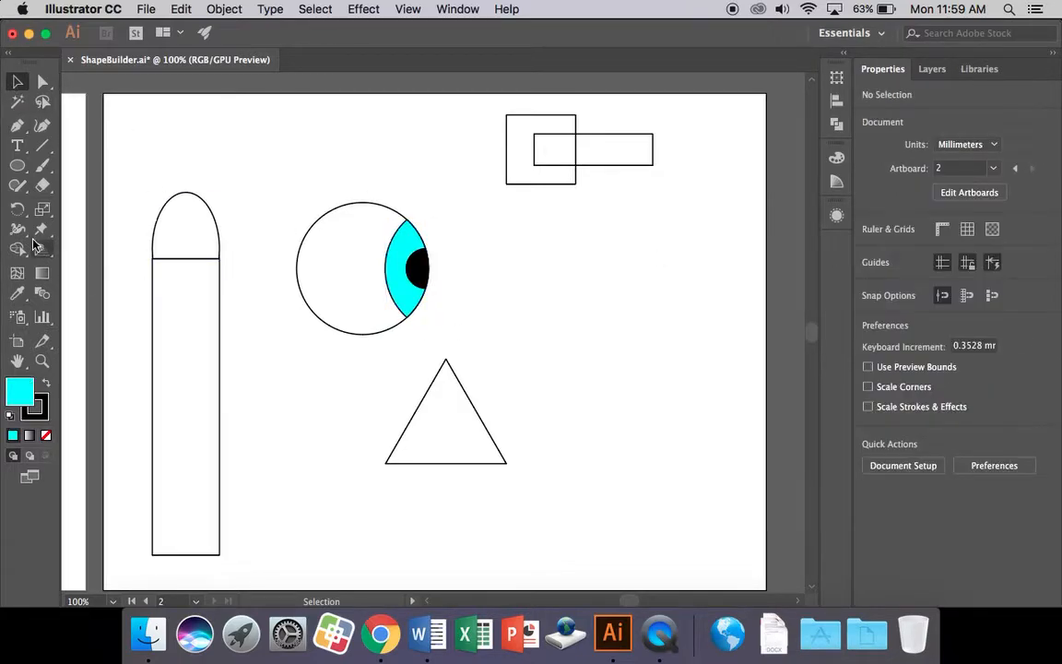
Step: Draw a circle about 3.9 mm across beside the eyeball and set both its fill and stroke to white
left_click(16, 165)
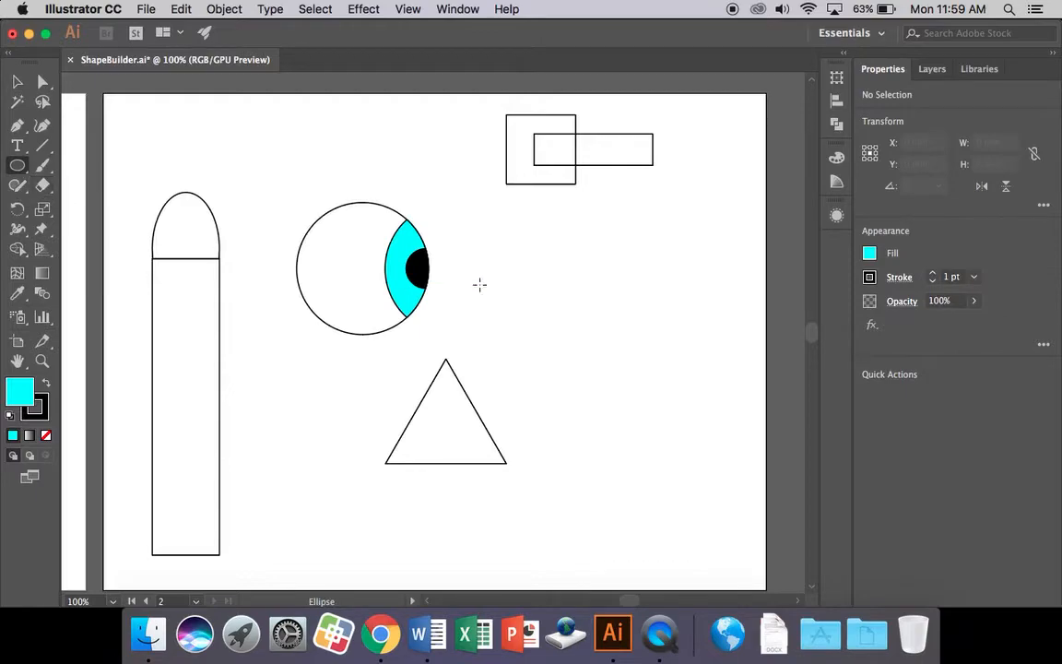
left_click_drag(480, 281, 485, 285)
left_click(872, 254)
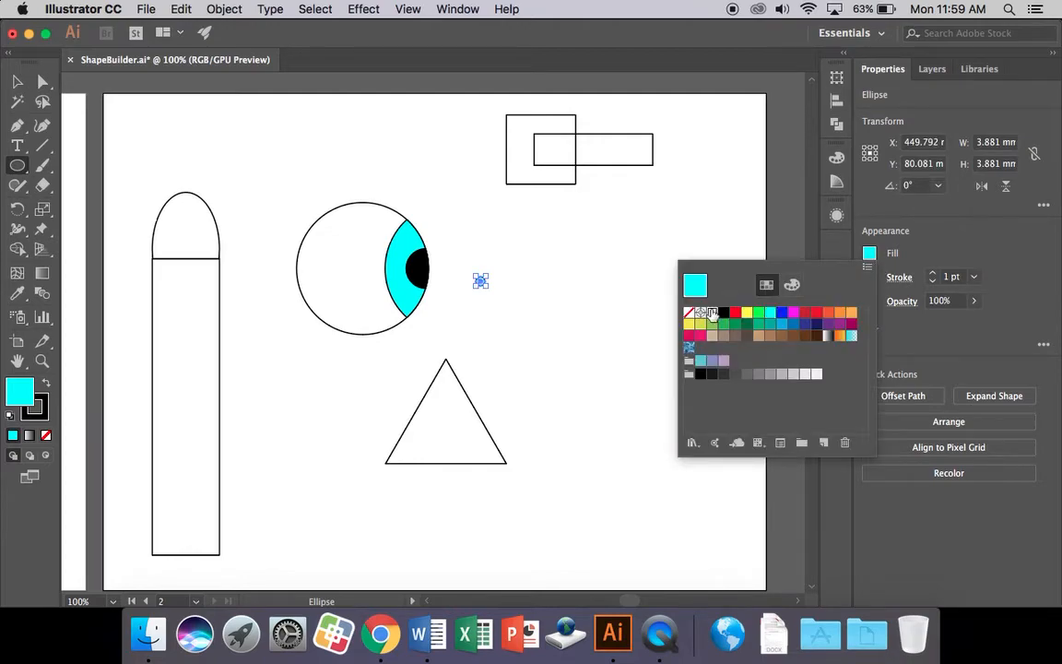
left_click(713, 312)
left_click(869, 277)
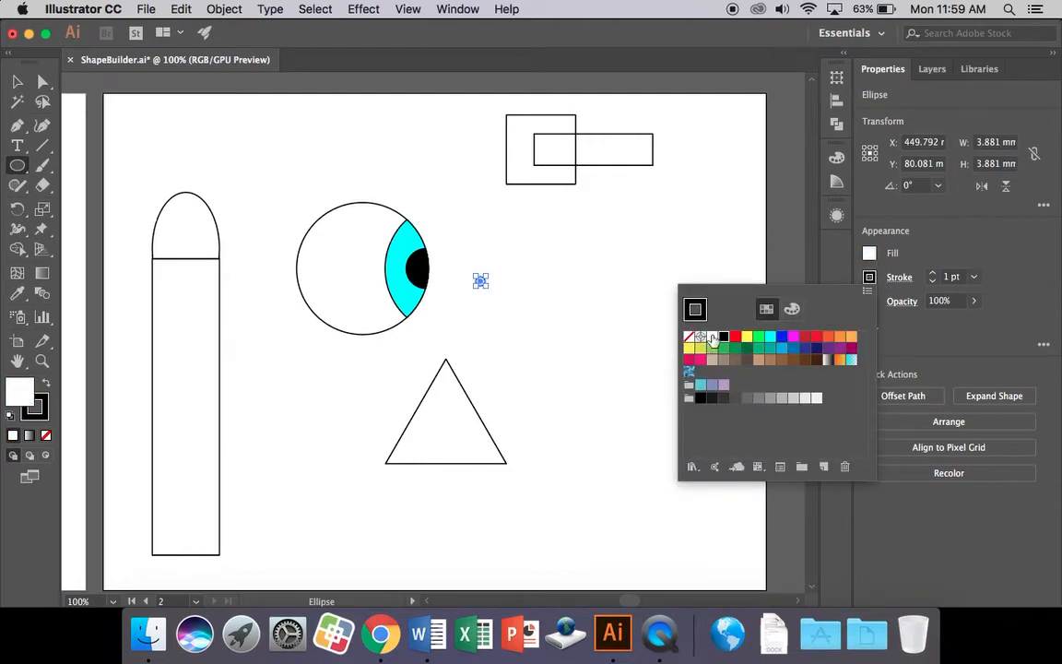
Step: Place the small white circle on the upper part of the black pupil as a highlight
left_click(14, 83)
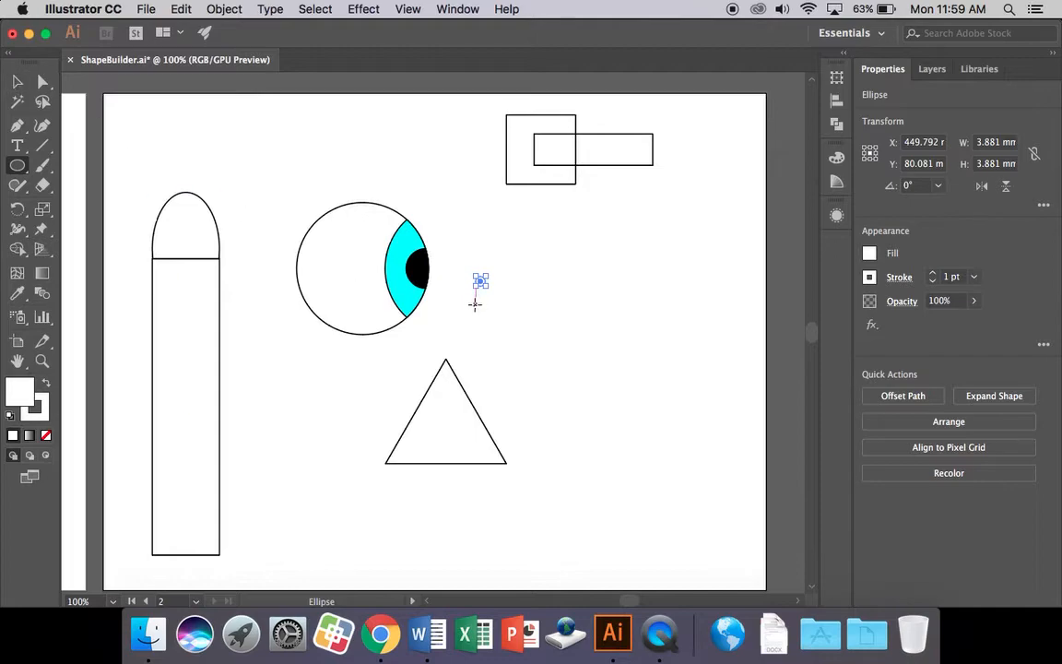
key("super+equal")
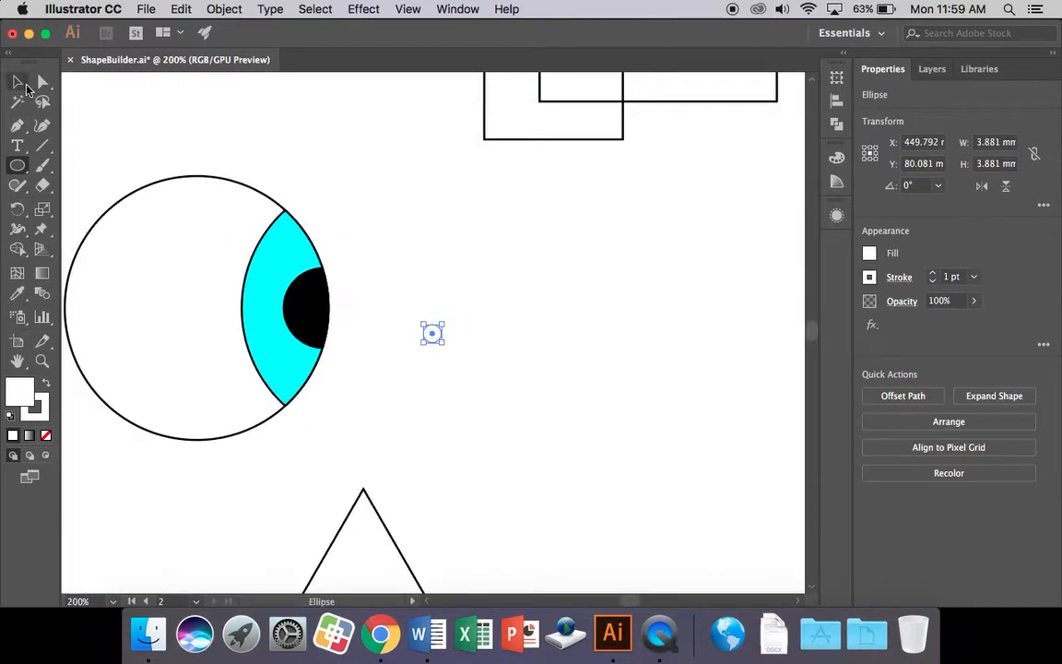
left_click(20, 84)
left_click_drag(433, 335, 311, 292)
left_click(560, 347)
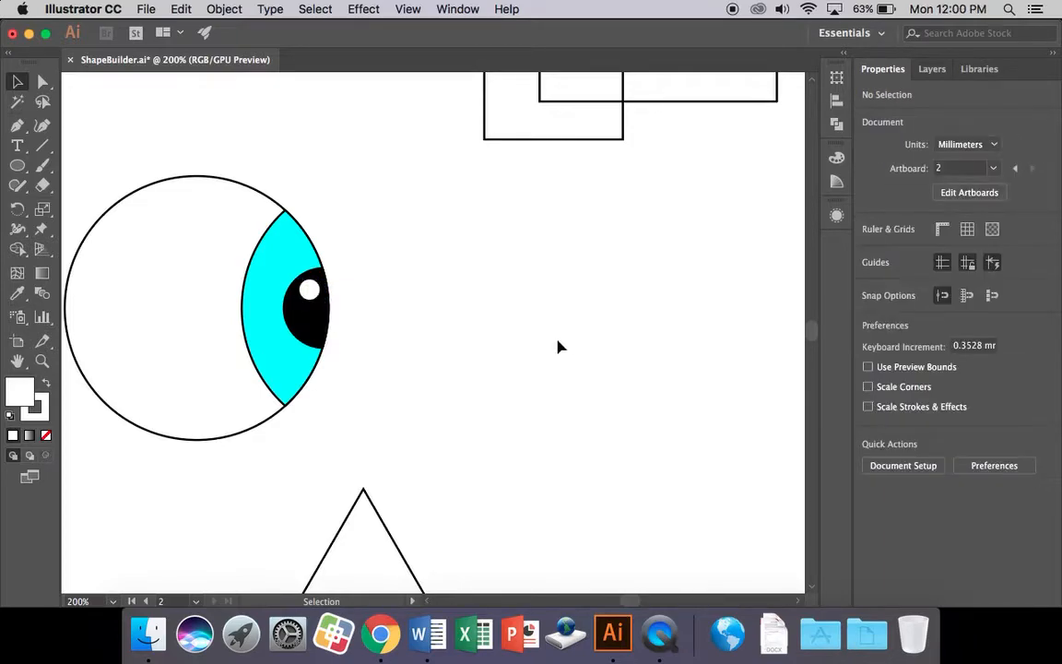
Step: Try moving the cyan iris out of the eyeball on its own, and undo the move
key("super+minus")
key("super+minus")
key("super+minus")
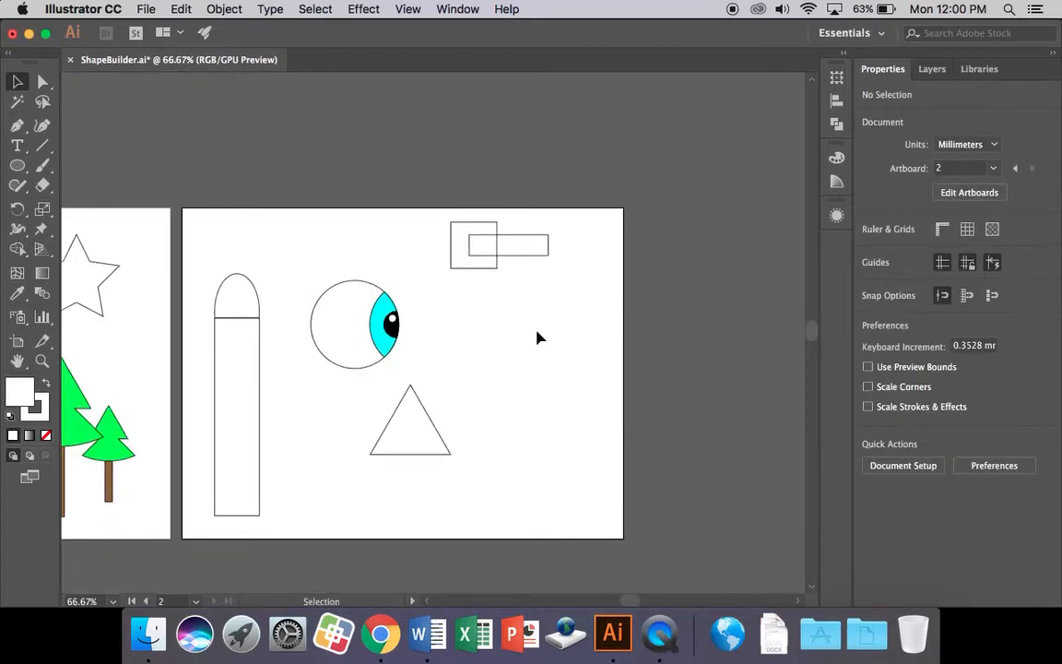
left_click(332, 280)
left_click(470, 318)
left_click_drag(388, 352, 461, 360)
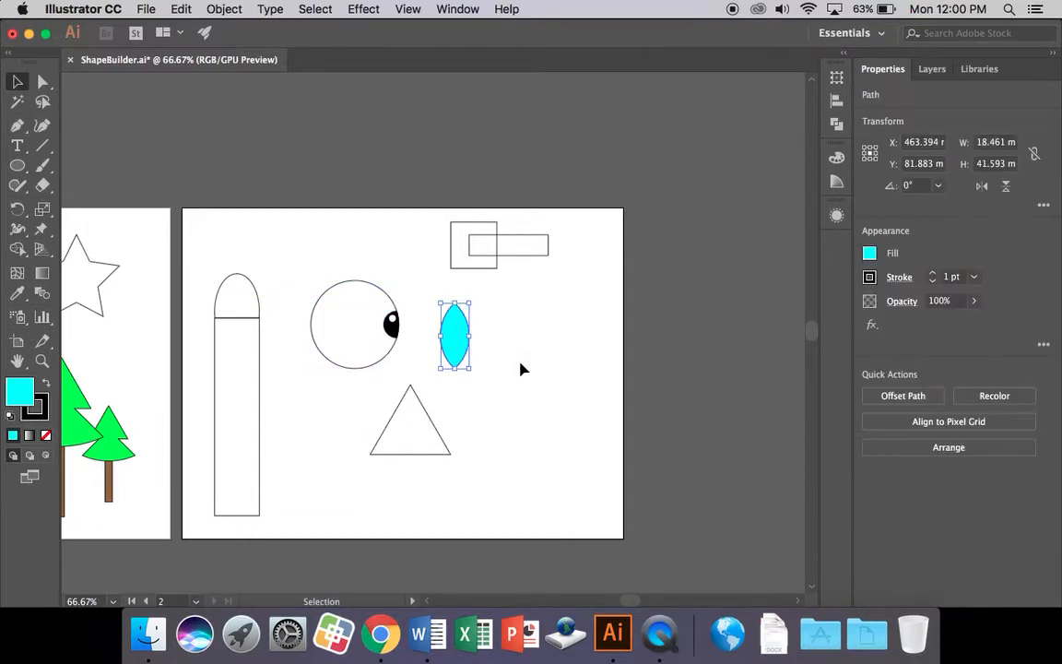
key("super+z")
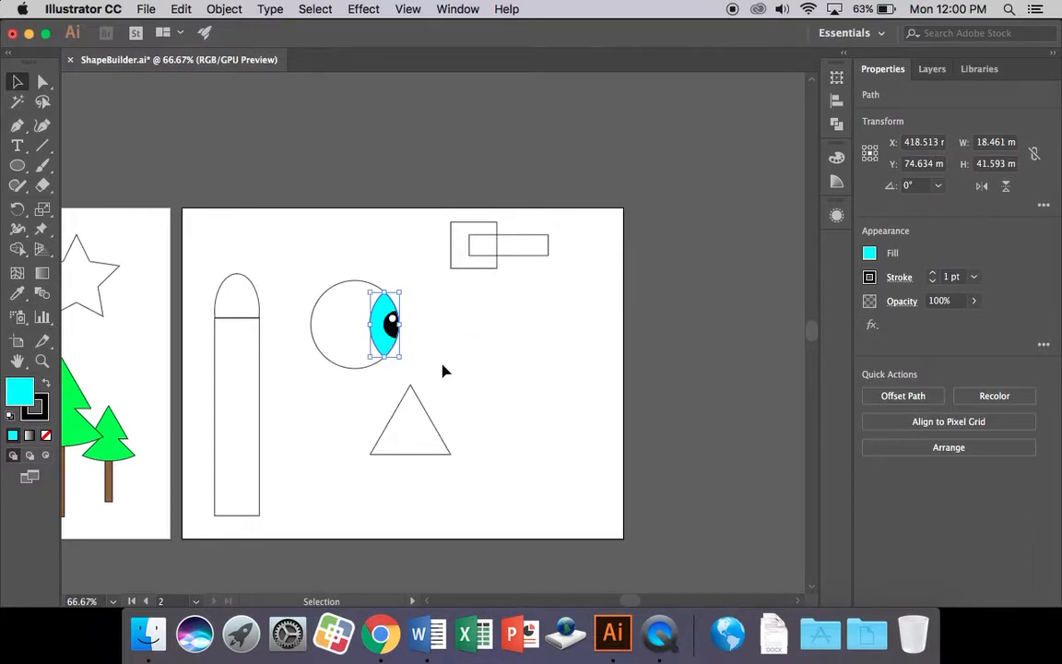
left_click(442, 369)
left_click(371, 365)
left_click(372, 370)
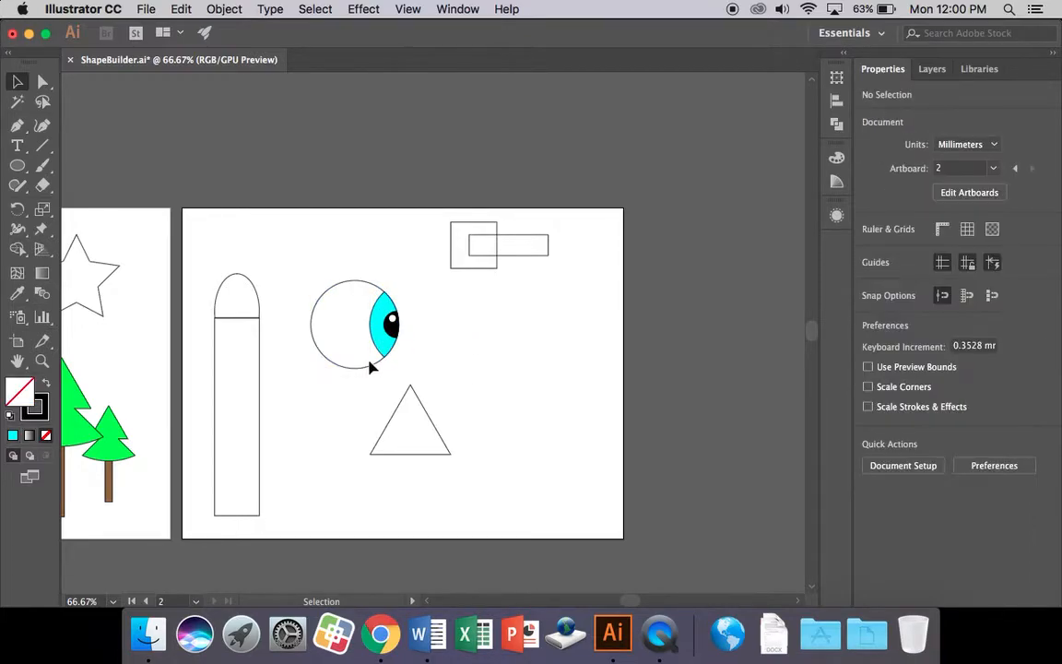
double_click(375, 369)
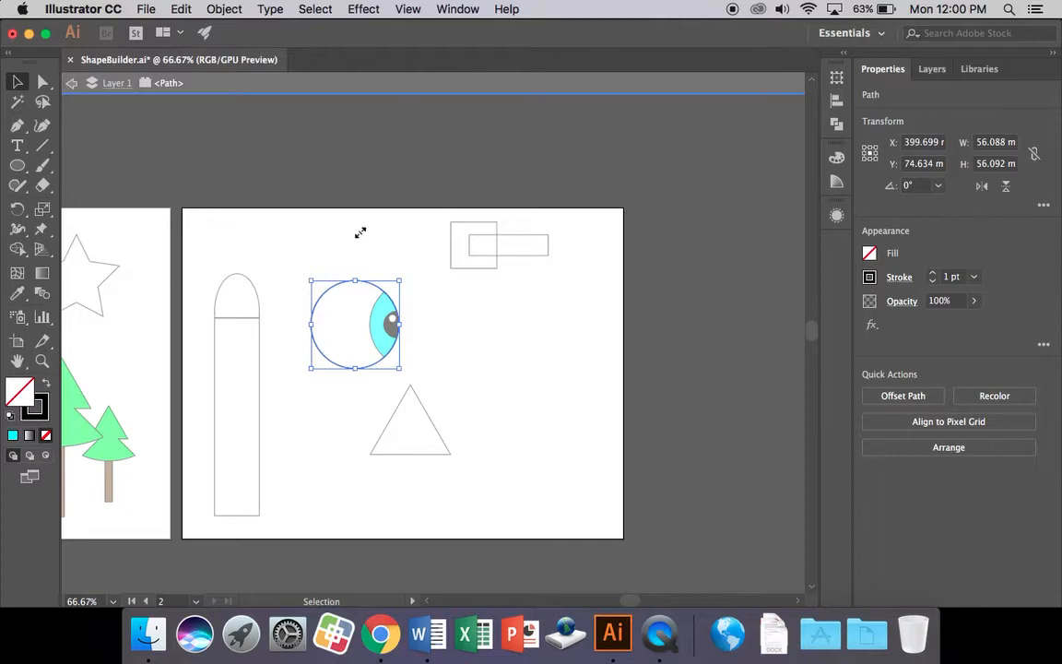
left_click(66, 82)
left_click_drag(372, 372, 477, 370)
key("super+z")
Step: Select all parts of the eye, leave isolation mode and group them into one object
left_click(433, 369)
mouse_move(313, 300)
left_mouse_down()
mouse_move(303, 279)
mouse_move(314, 283)
left_mouse_up()
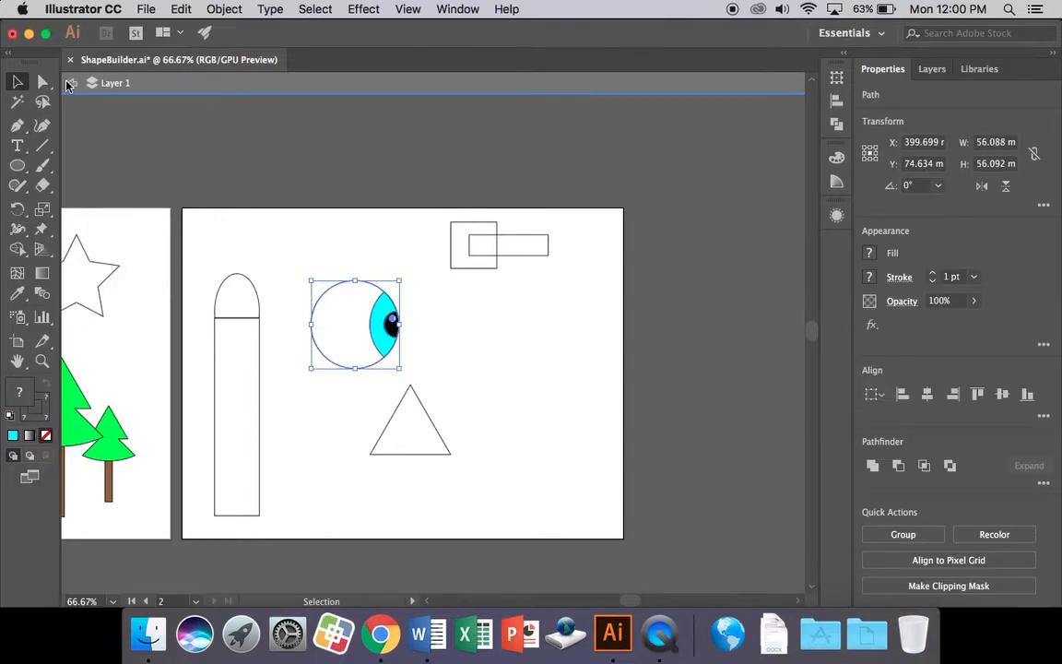
key("Escape")
left_click(228, 10)
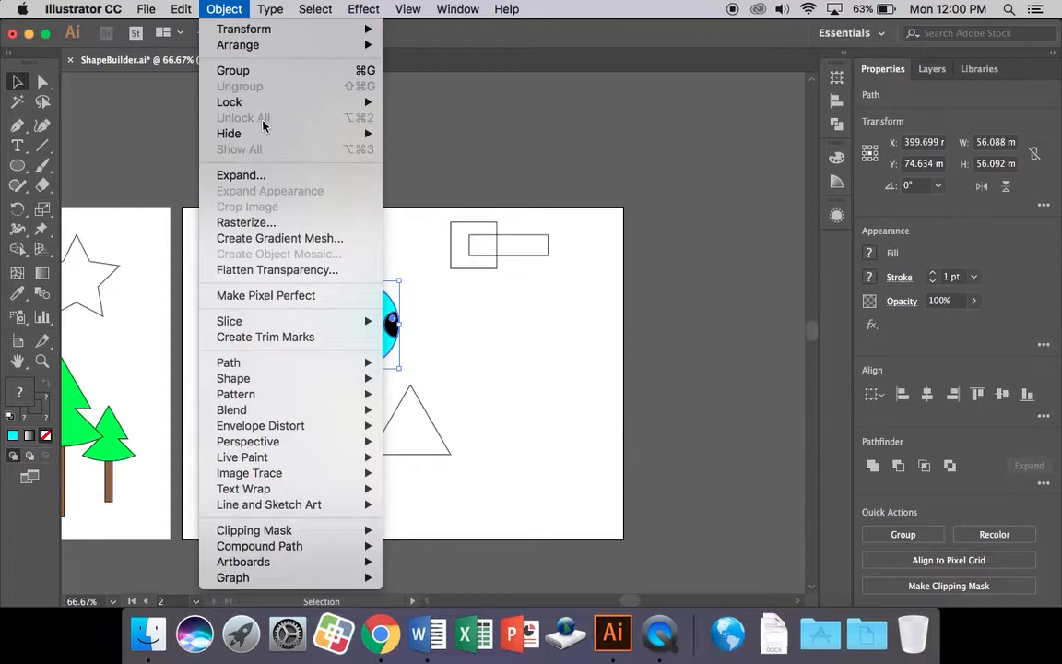
left_click(261, 81)
left_click(462, 327)
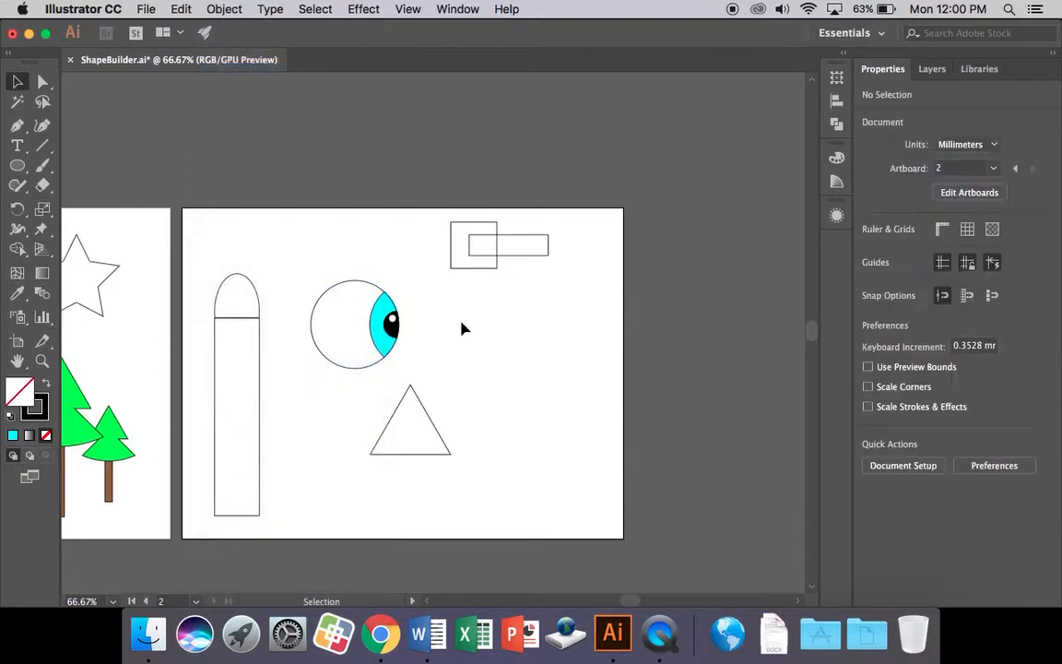
Step: Move the grouped eye up toward the artboard's upper edge
left_click(366, 315)
left_click_drag(396, 330, 390, 279)
left_click(466, 337)
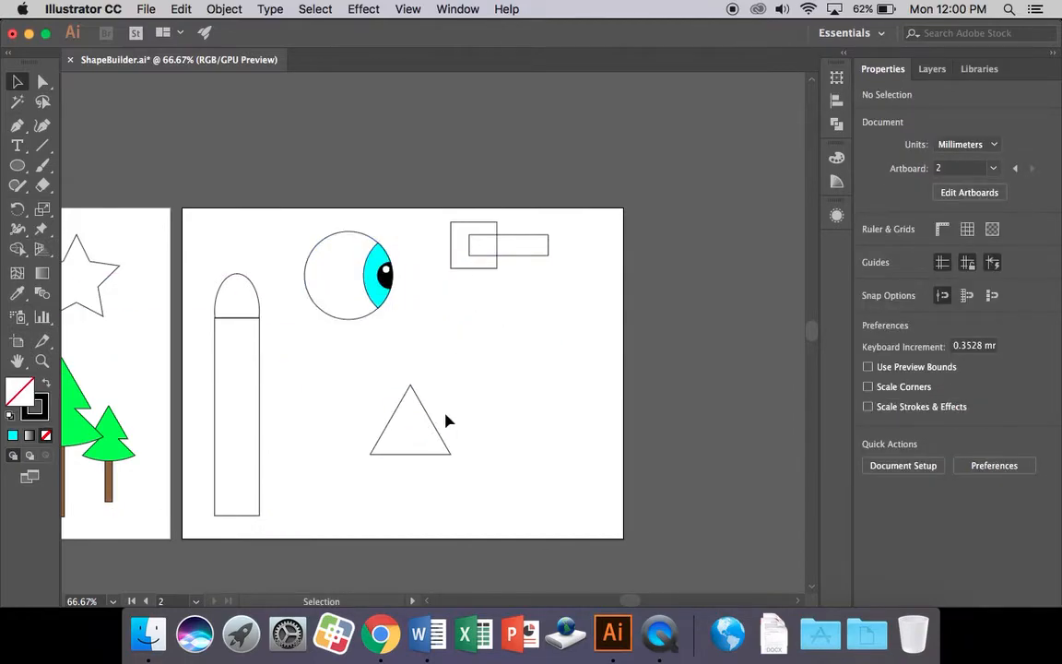
Step: Move the triangle up and to the right, and duplicate it about 22 mm straight down so the two triangles overlap
scroll(488, 393, "down", 5)
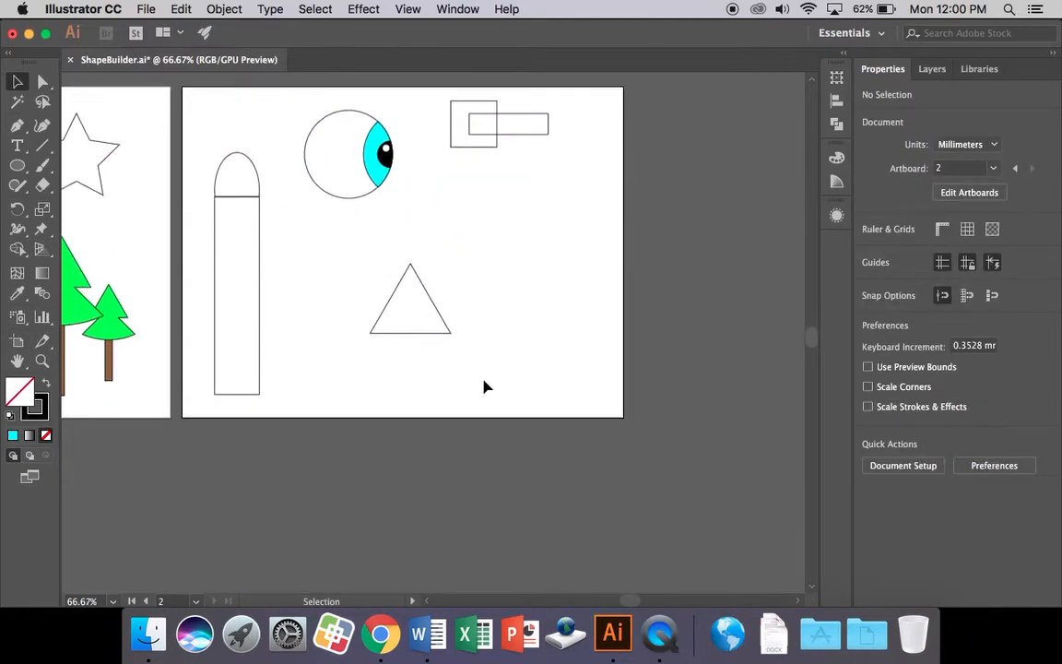
key("super+equal")
key("super+equal")
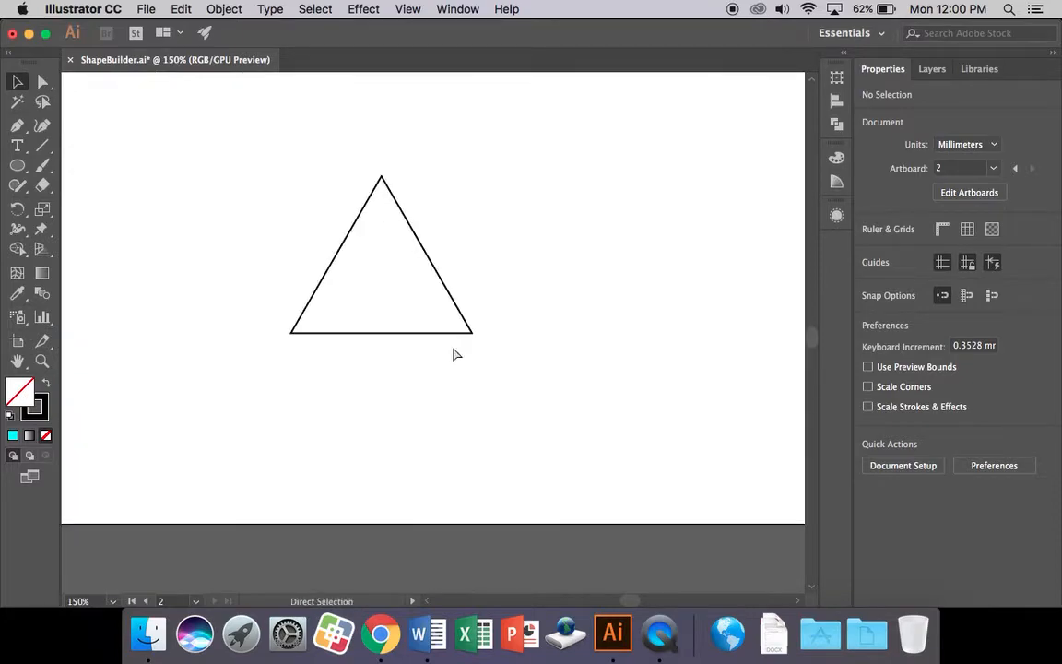
key("super+minus")
left_click_drag(517, 238, 526, 281)
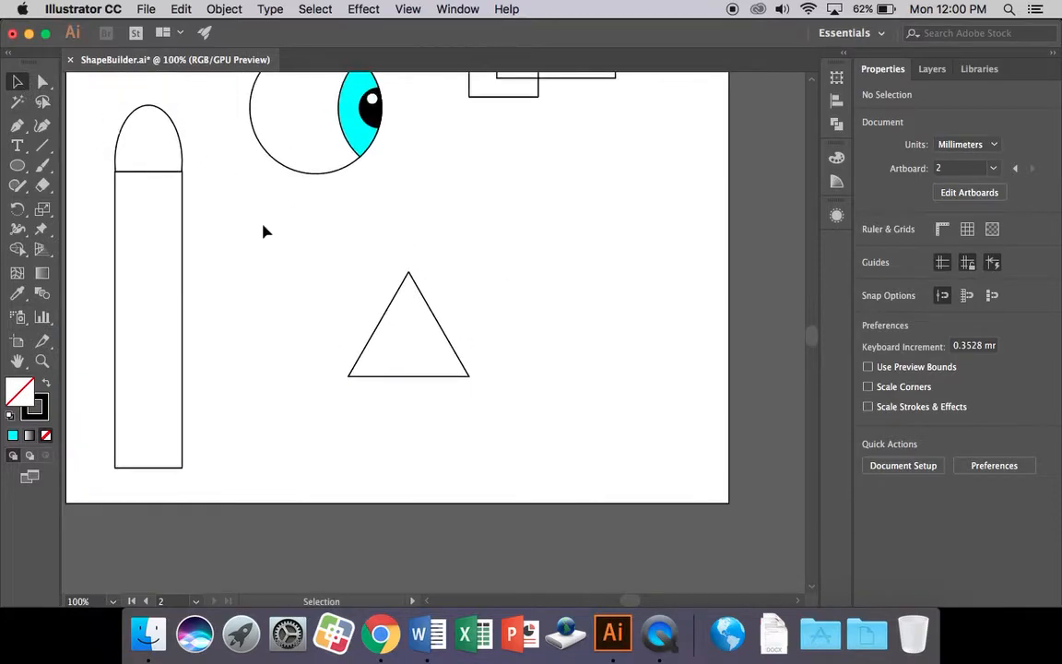
left_click(433, 308)
left_click_drag(440, 325, 509, 239)
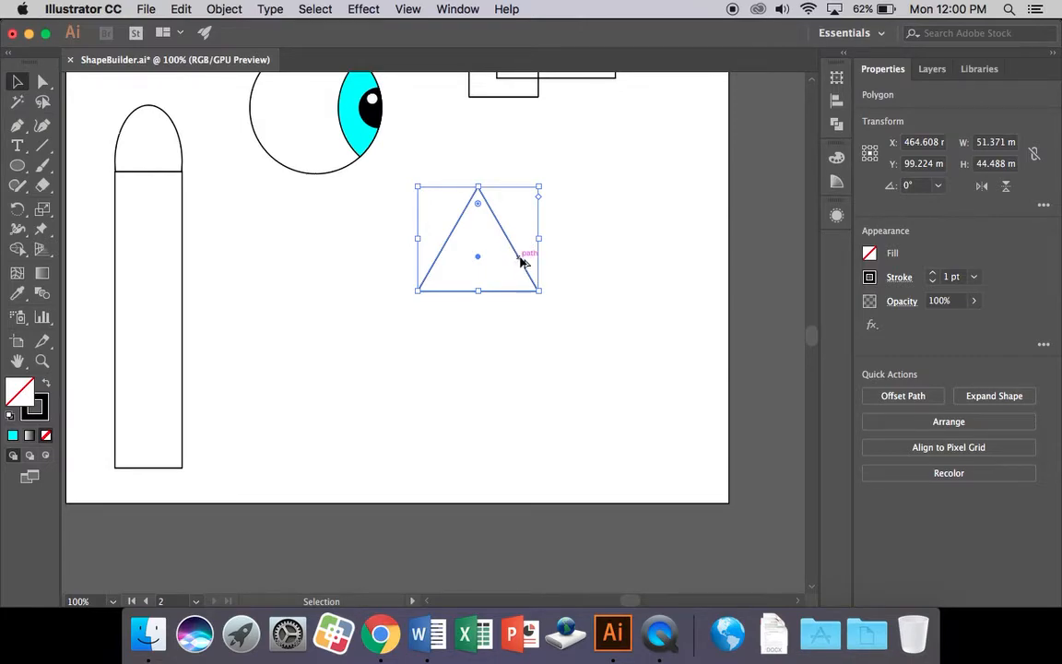
left_click_drag(521, 264, 524, 320)
left_click(625, 316)
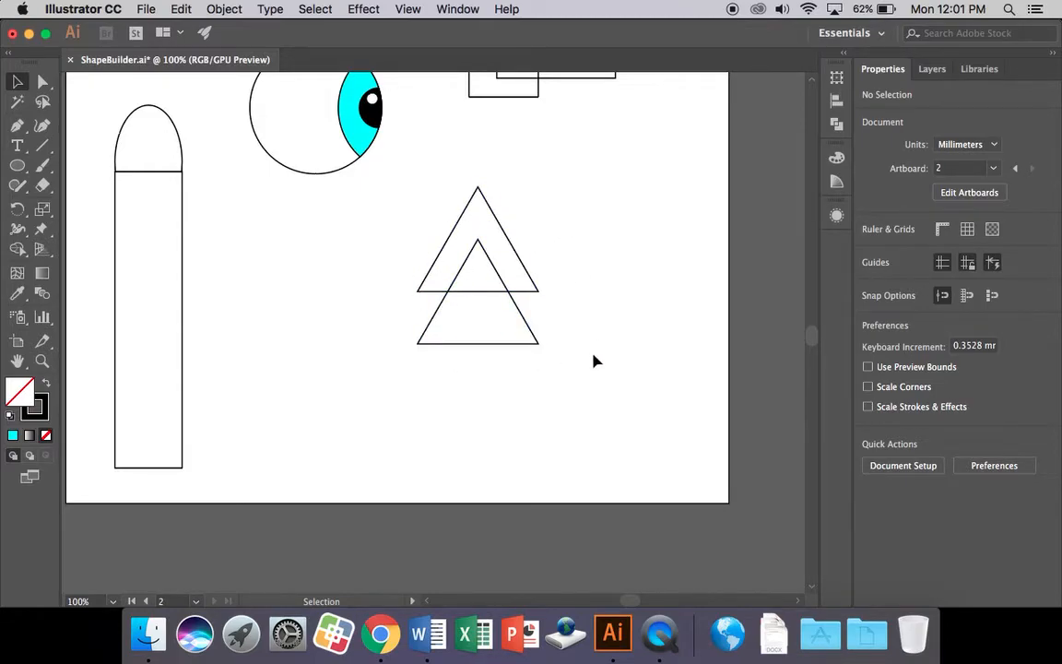
Step: Merge the two overlapping triangles into a single tree outline with Shape Builder
left_click_drag(607, 395, 351, 211)
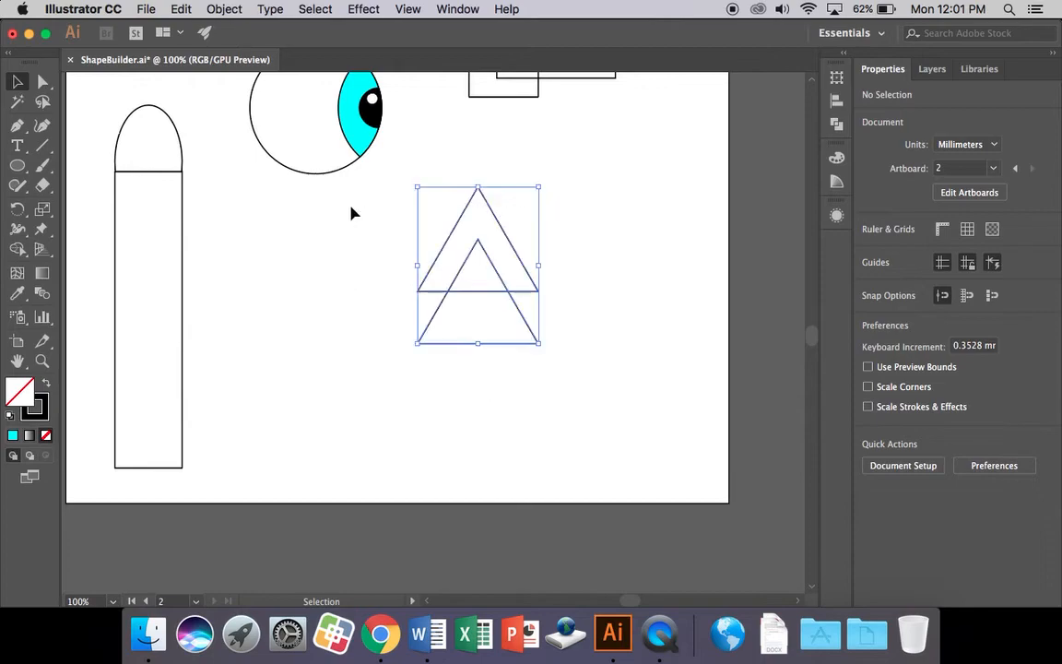
left_click(18, 249)
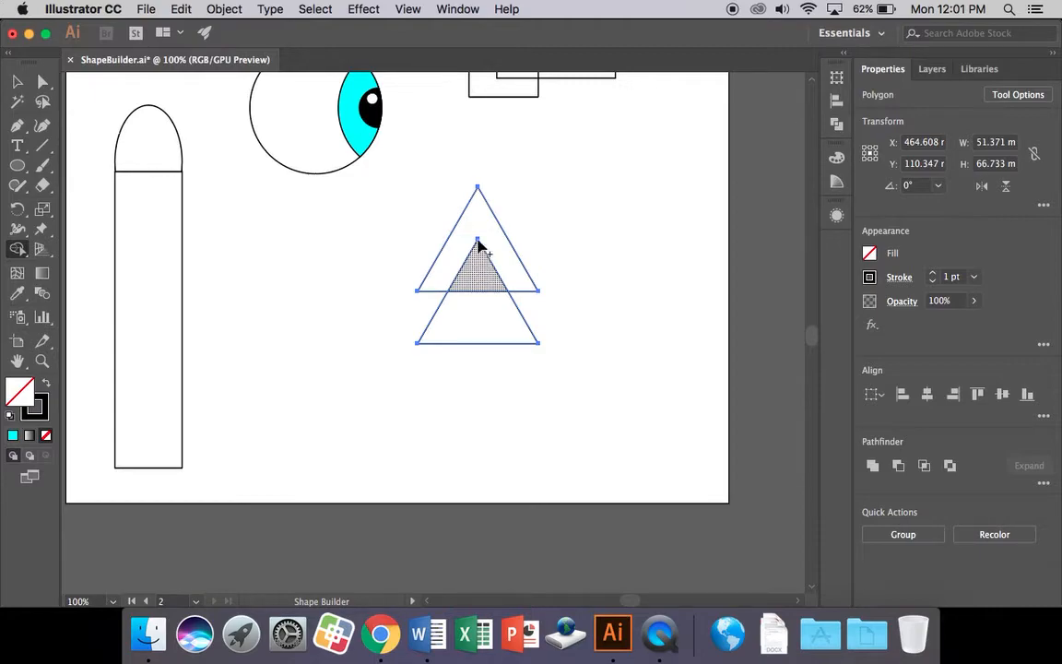
left_click_drag(477, 223, 482, 311)
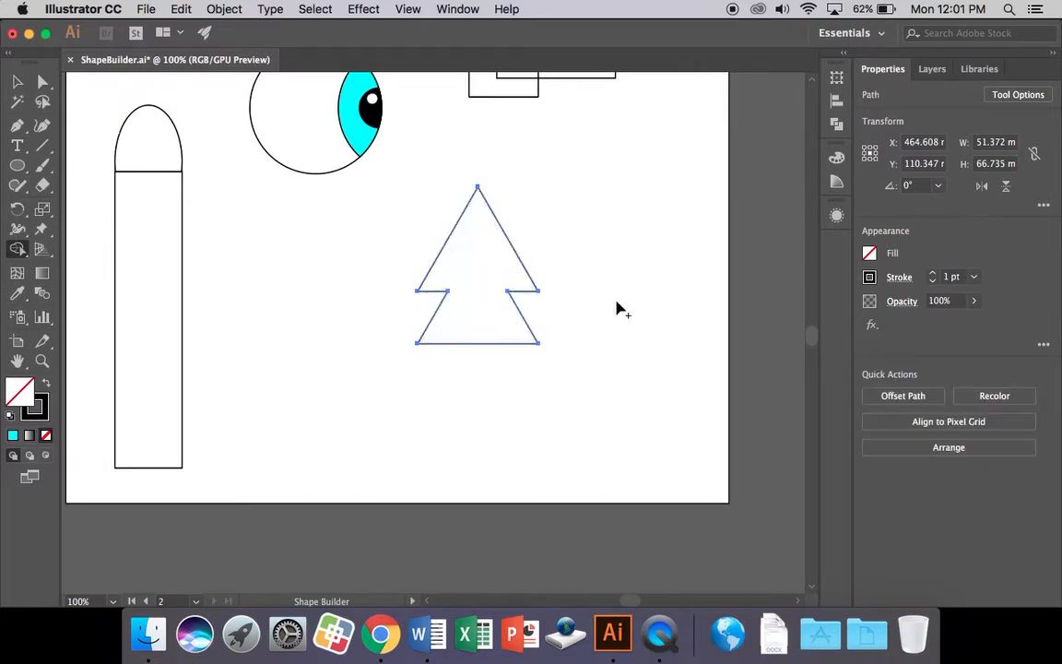
Step: Fill the merged tree shape with bright green
left_click(16, 82)
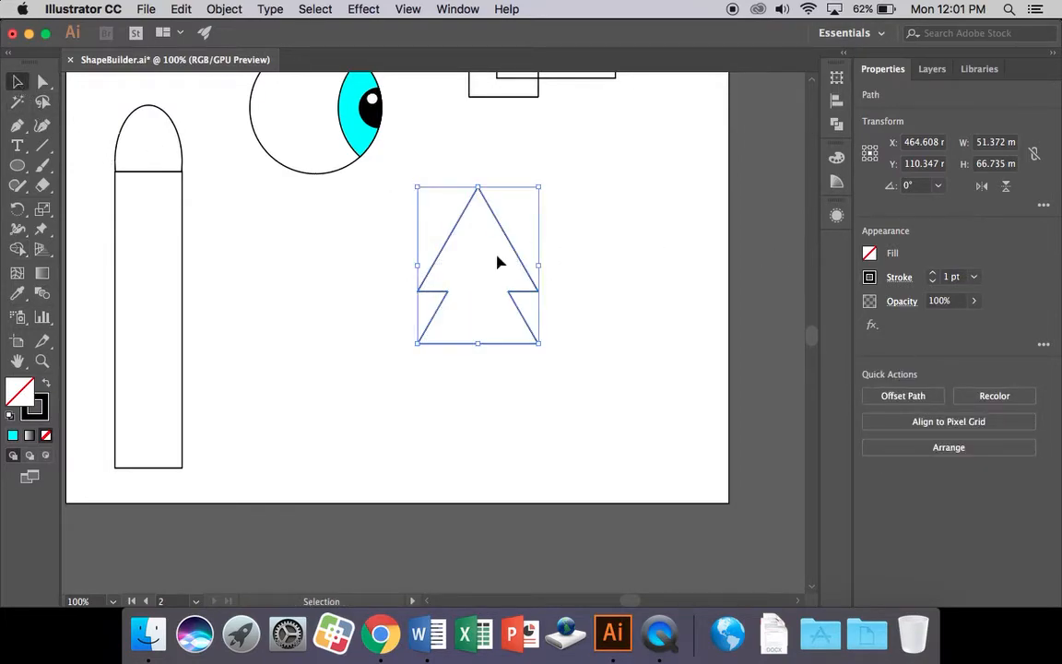
left_click(871, 254)
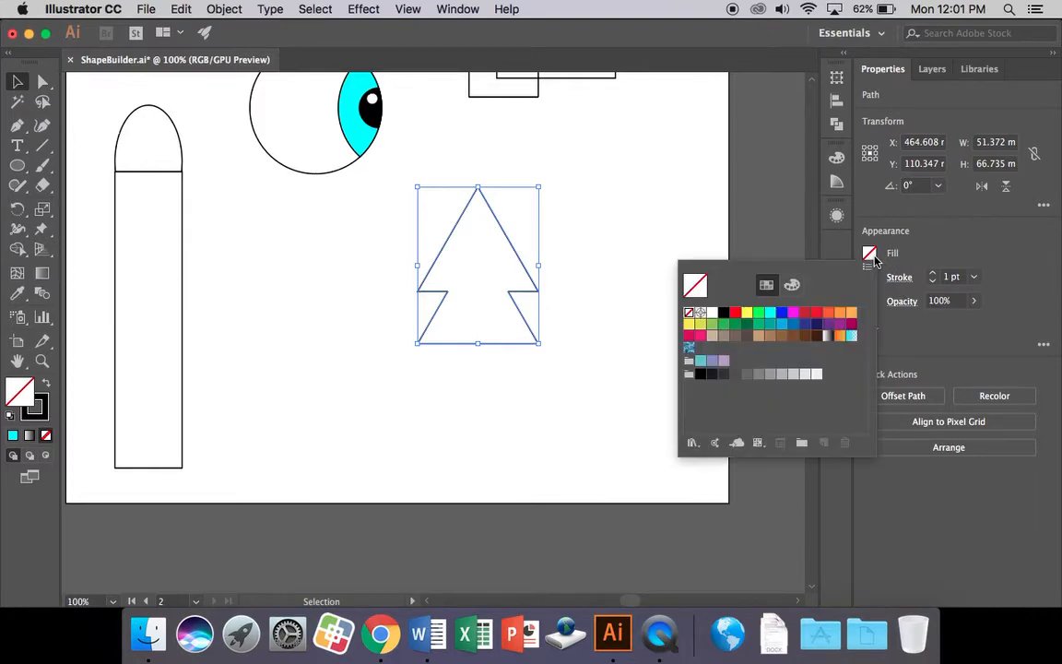
left_click(758, 315)
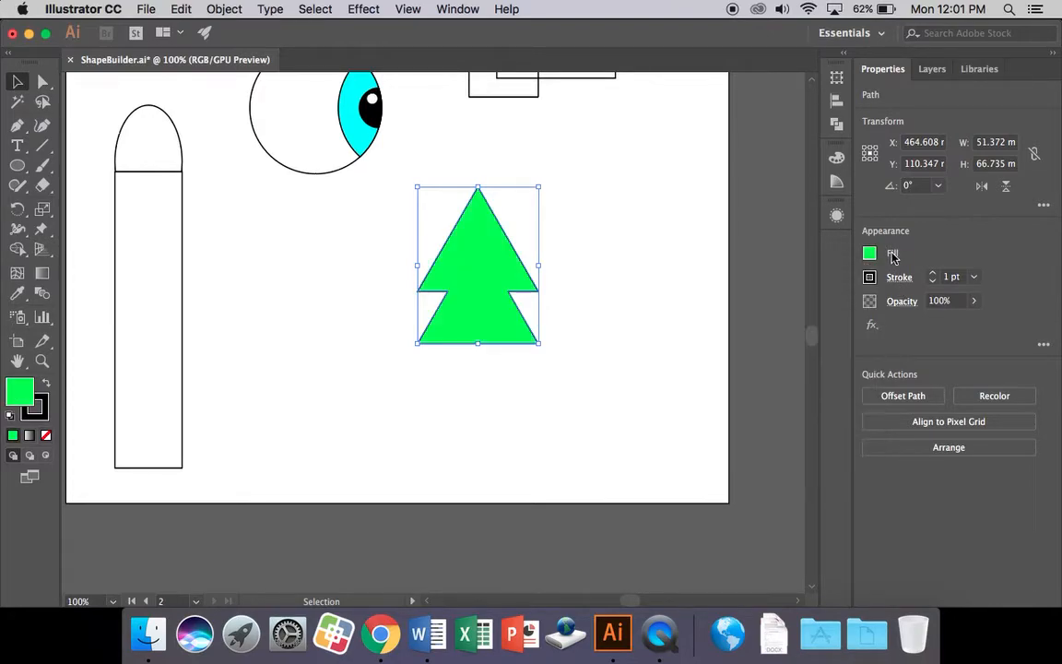
left_click(606, 271)
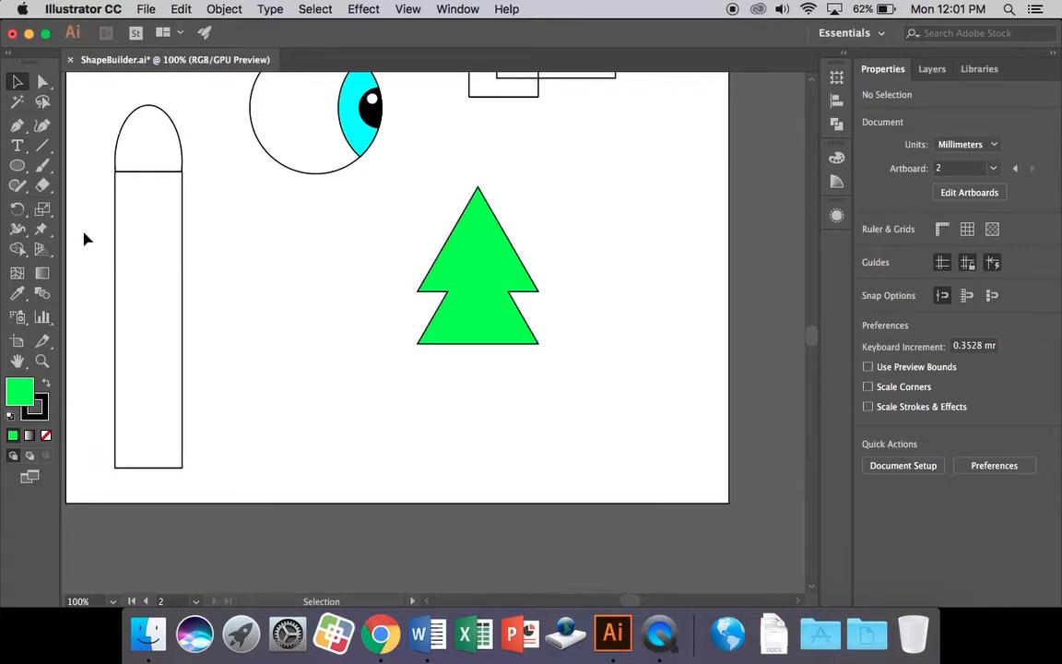
Step: Draw a narrow vertical rectangle about 7 mm wide and 78 mm high left of the tree and fill it with brown
left_click(17, 165)
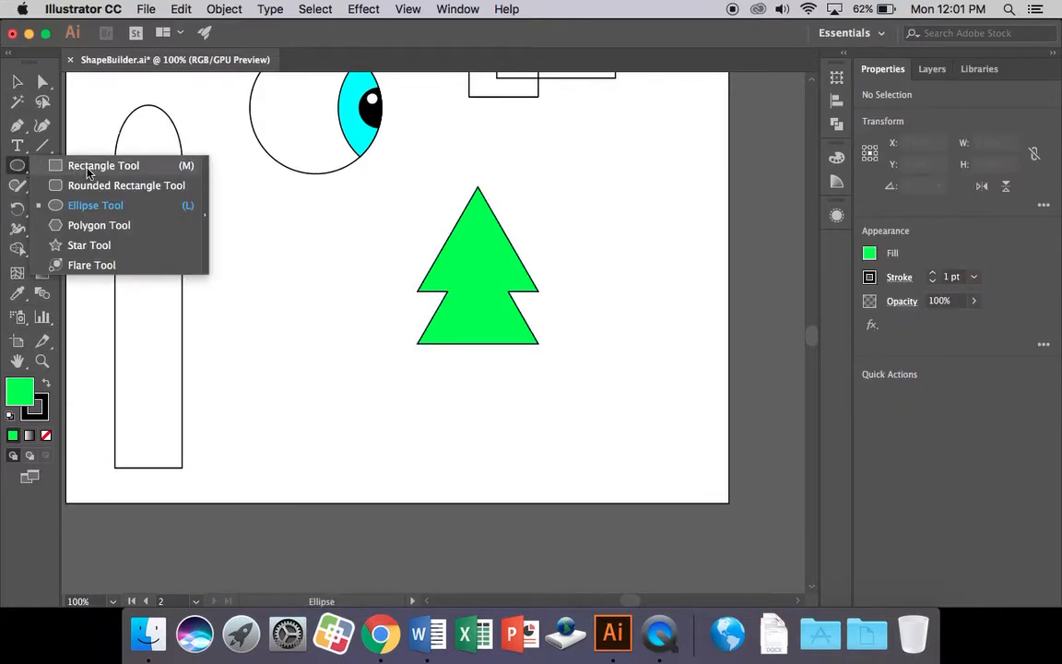
left_click(87, 172)
left_click_drag(303, 266, 320, 449)
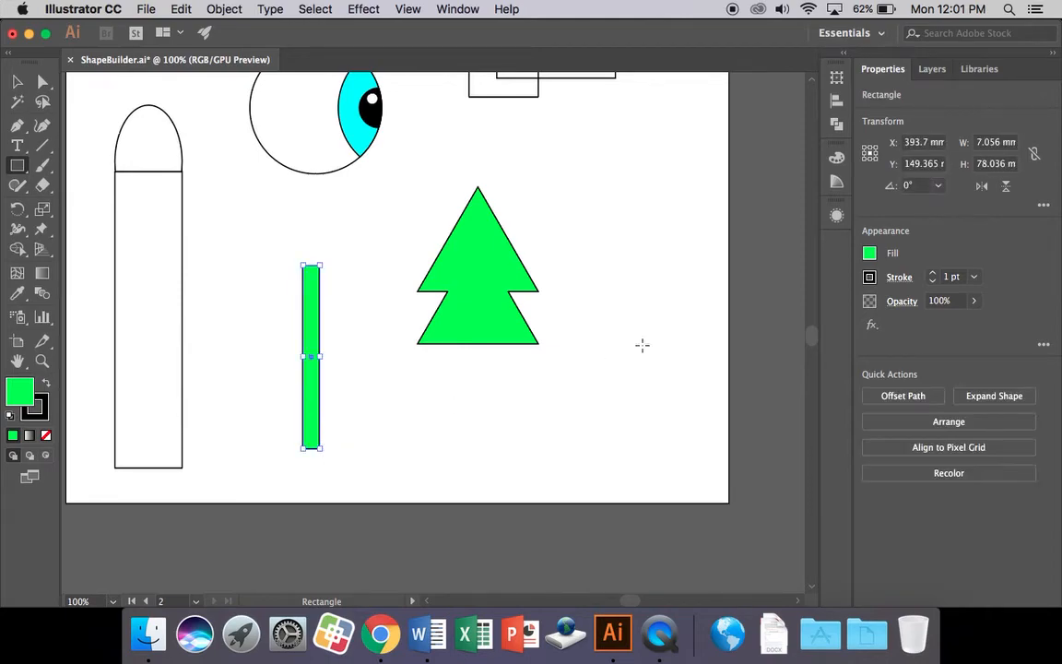
left_click(870, 254)
left_click(781, 337)
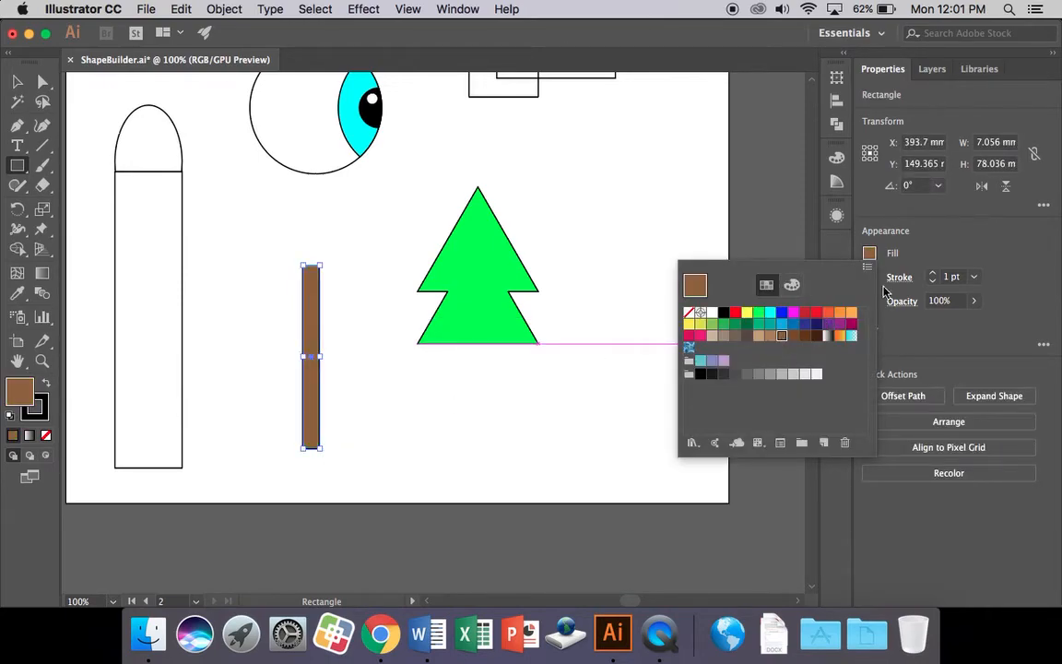
left_click(873, 254)
Step: Place the brown rectangle as a trunk, centred under the tree with its upper end overlapping the green shape
left_click(17, 82)
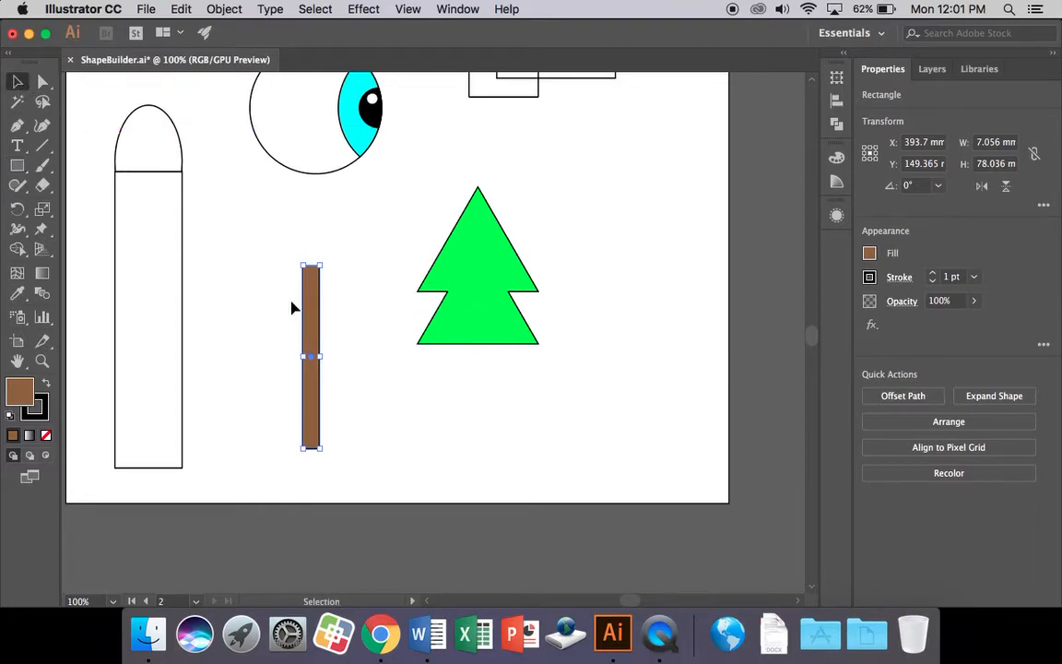
left_click_drag(309, 311, 477, 357)
left_click(627, 358)
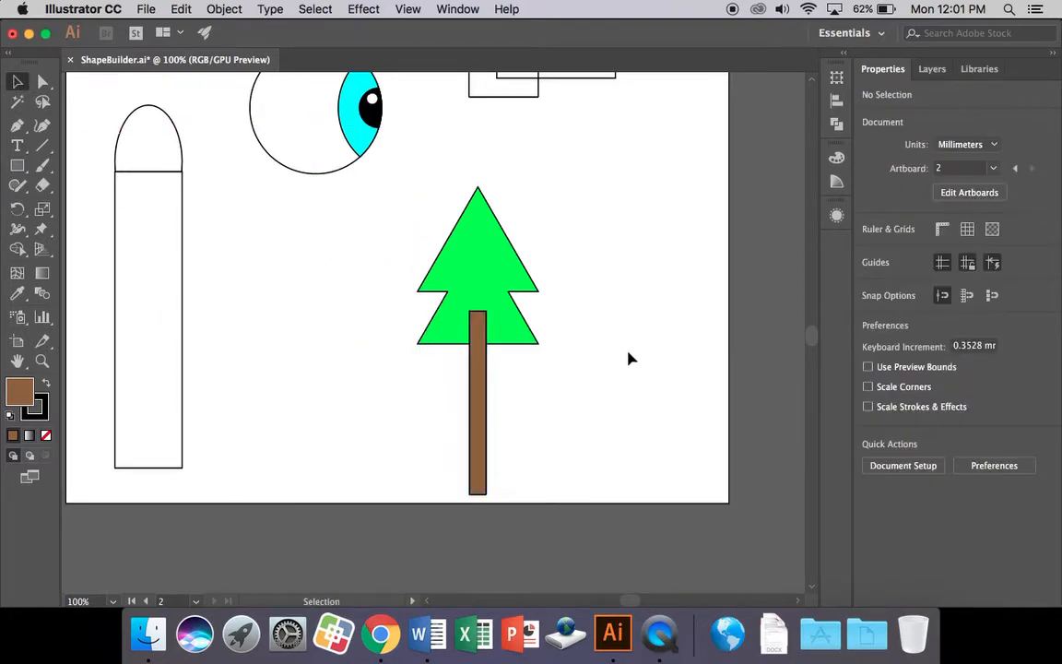
Step: Bring the green tree shape to the front so that it covers the upper end of the brown trunk
left_click(486, 398)
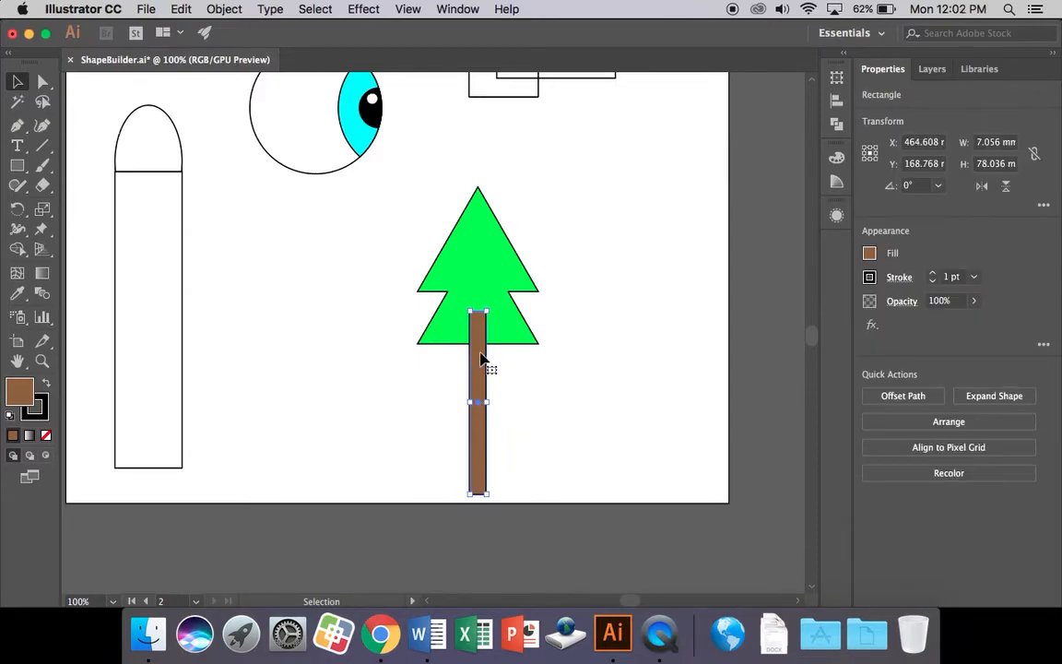
left_click(510, 335)
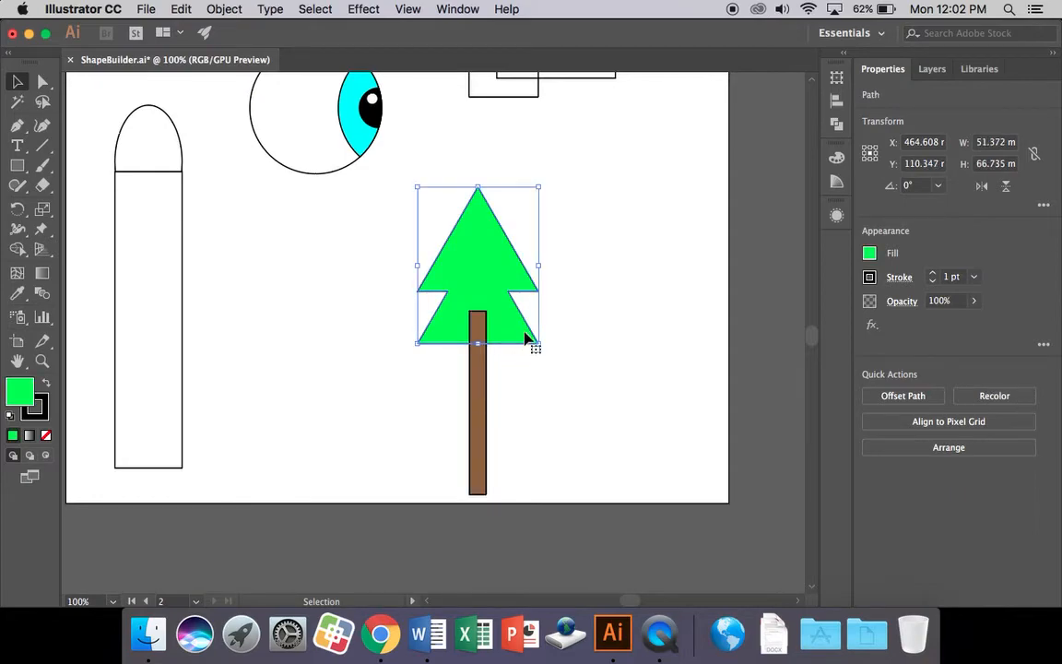
right_click(502, 271)
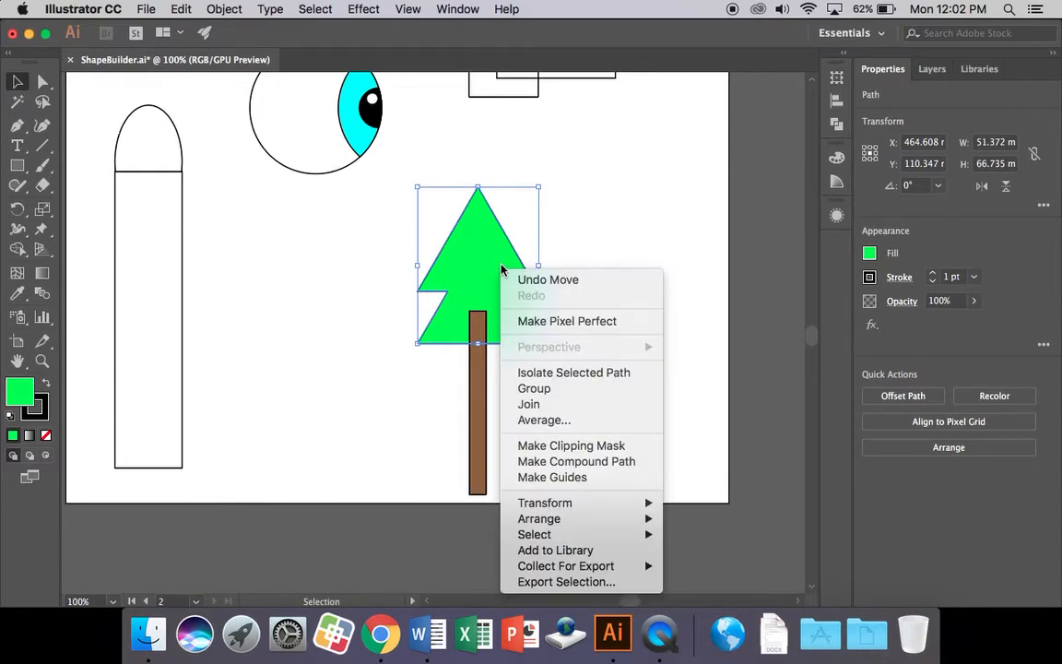
mouse_move(628, 518)
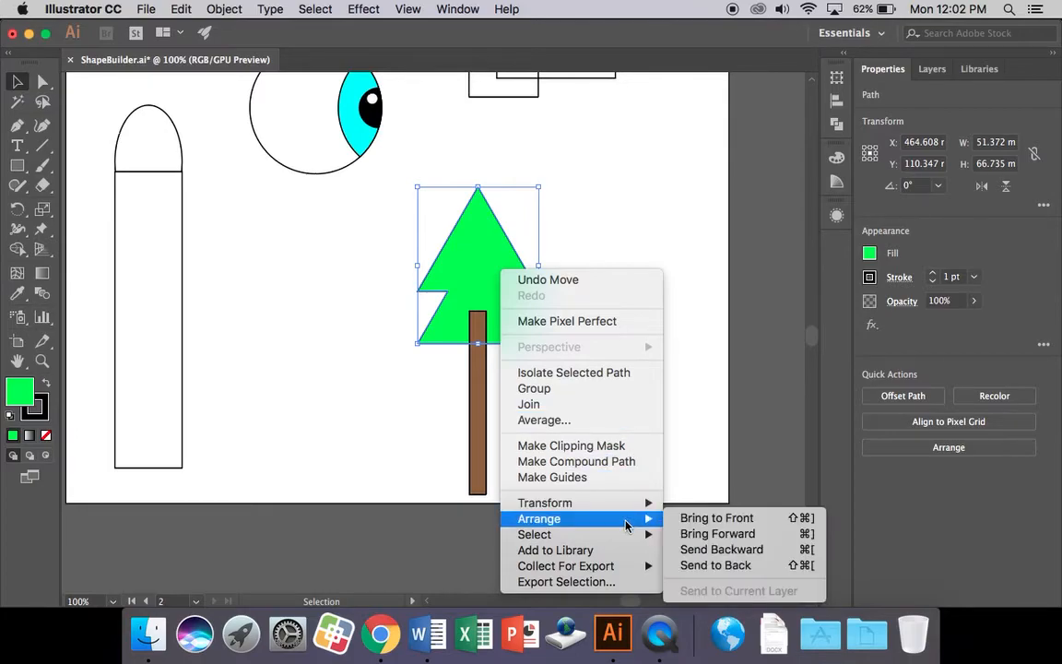
left_click(706, 519)
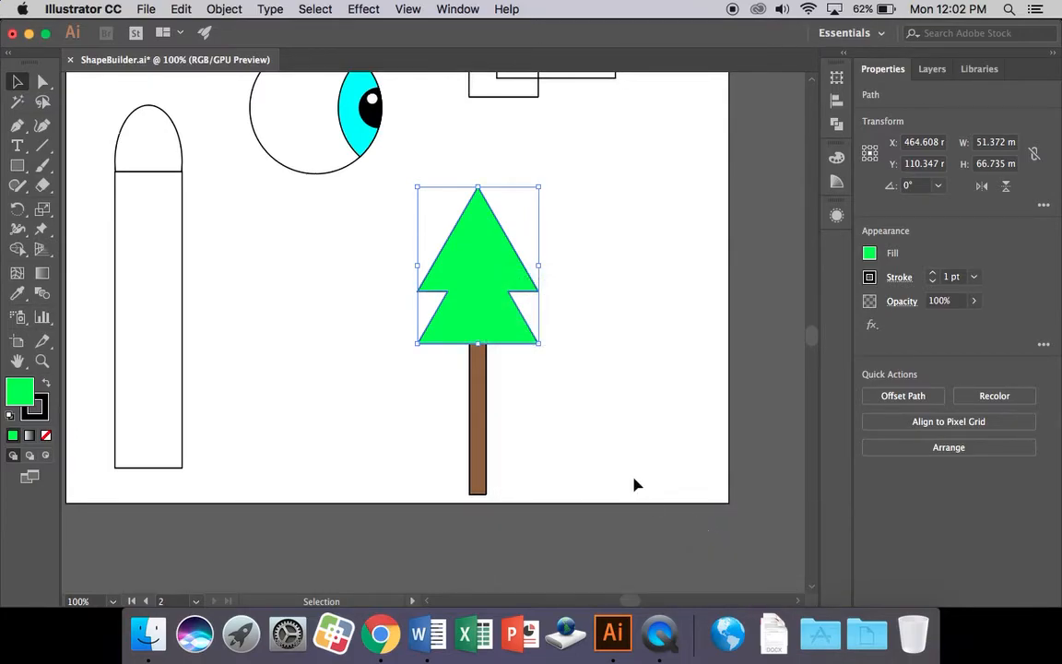
left_click(626, 450)
Step: Group the green tree shape with its brown trunk and move the group slightly up and to the left
left_click_drag(607, 479, 404, 218)
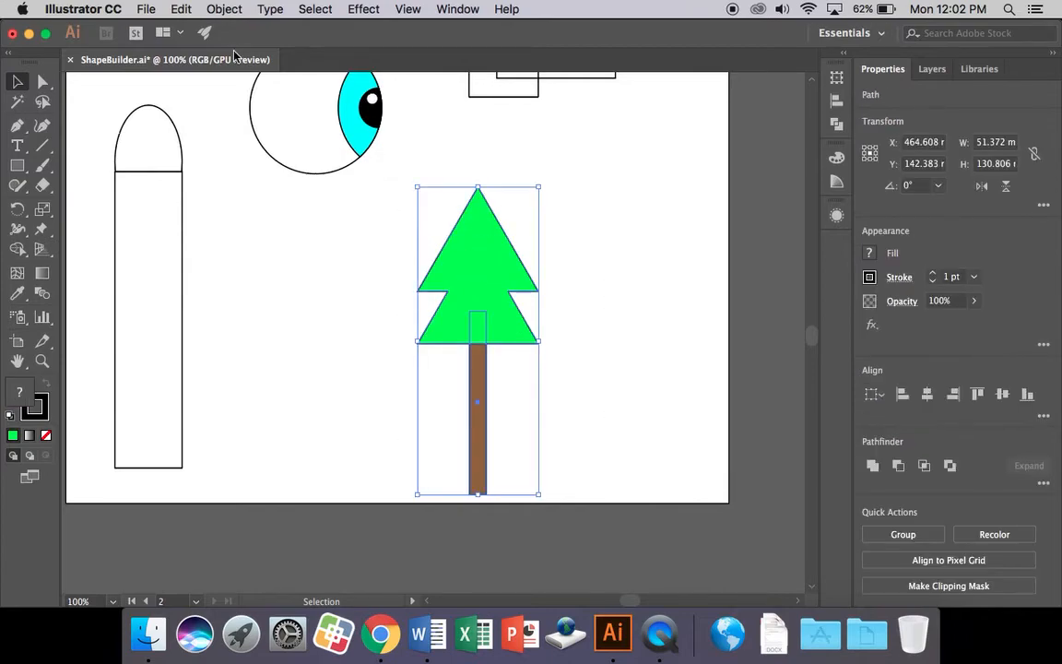
left_click(226, 9)
left_click(232, 70)
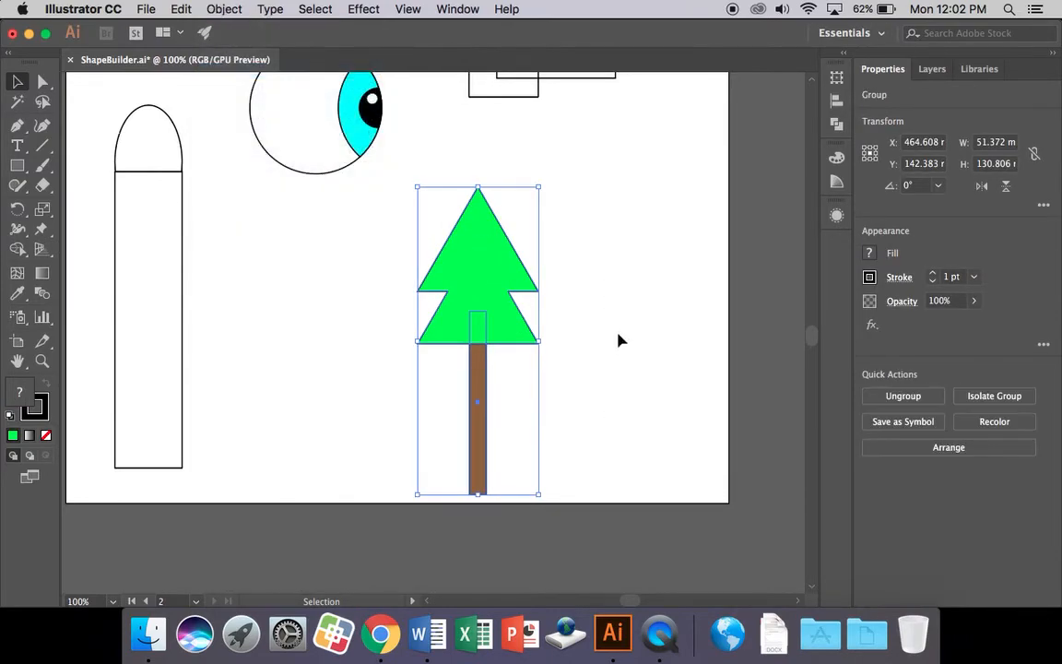
left_click(618, 340)
mouse_move(495, 324)
left_mouse_down()
mouse_move(521, 305)
mouse_move(494, 280)
mouse_move(471, 283)
mouse_move(509, 308)
left_mouse_up()
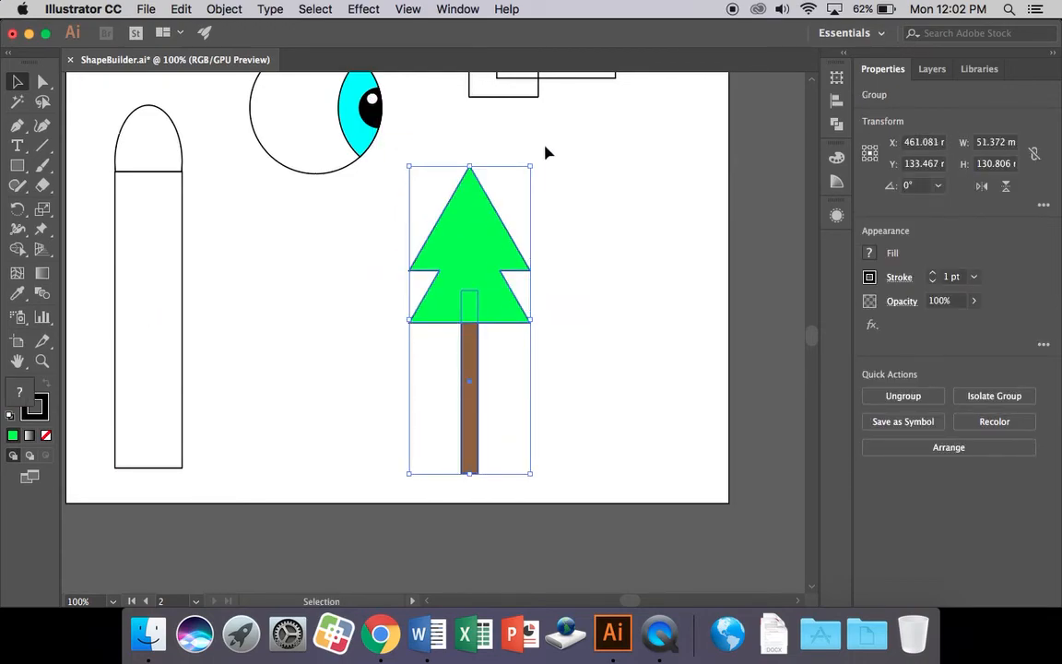
Step: Rotate the grouped tree a quarter turn clockwise and return it to its upright position
left_click_drag(538, 158, 636, 341)
left_click(668, 360)
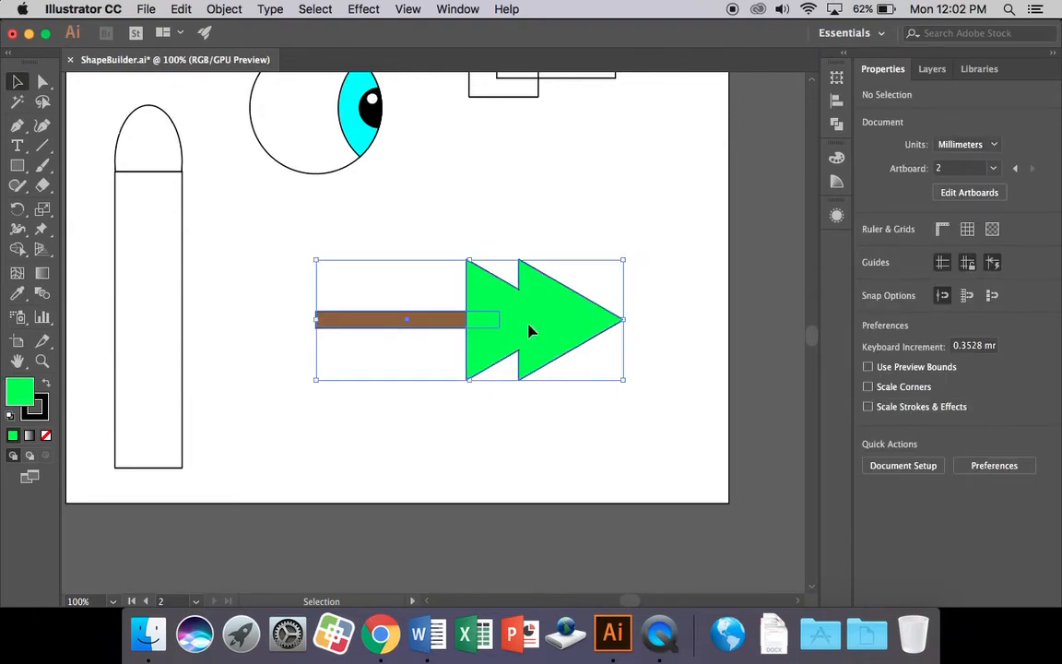
left_click(531, 329)
left_click_drag(624, 250, 462, 230)
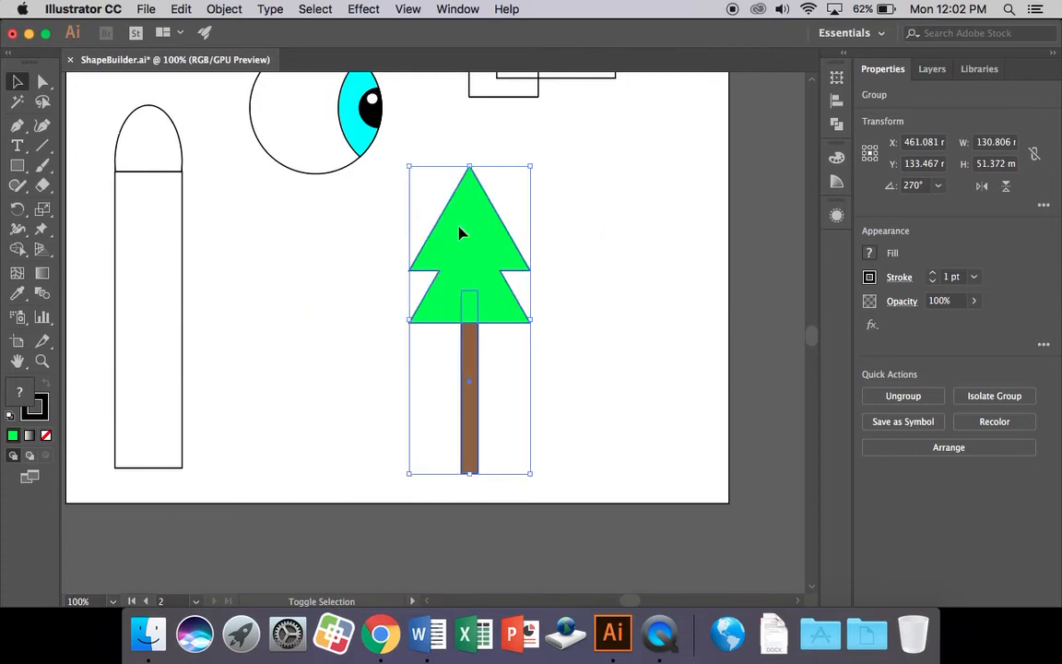
Step: Duplicate the grouped tree and place the copy directly to the right of the original
left_click_drag(605, 166, 606, 303)
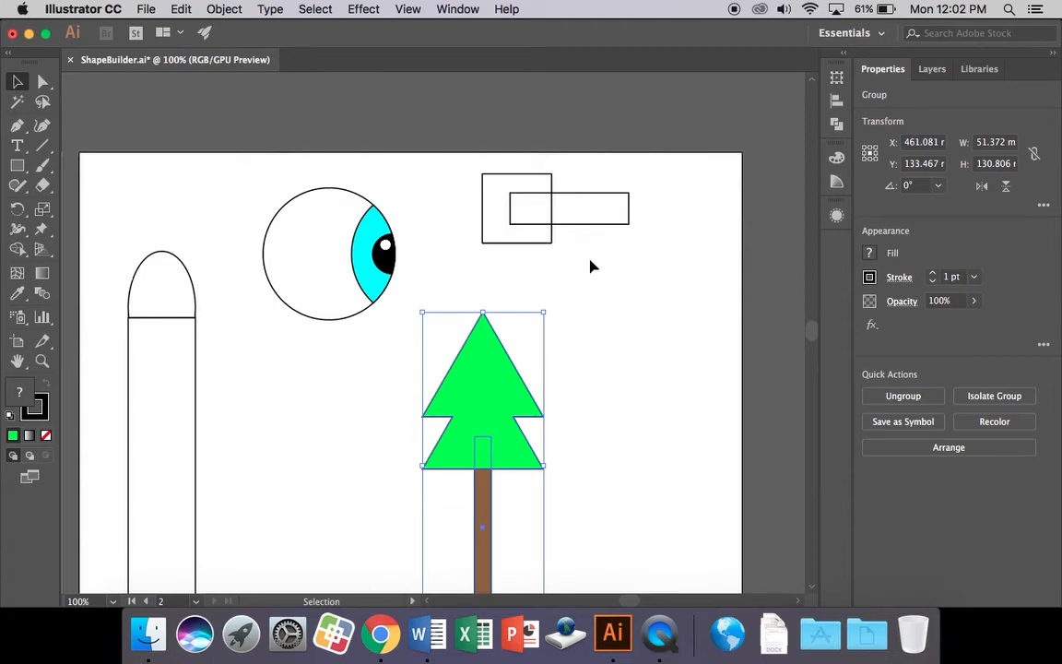
left_click_drag(601, 301, 600, 238)
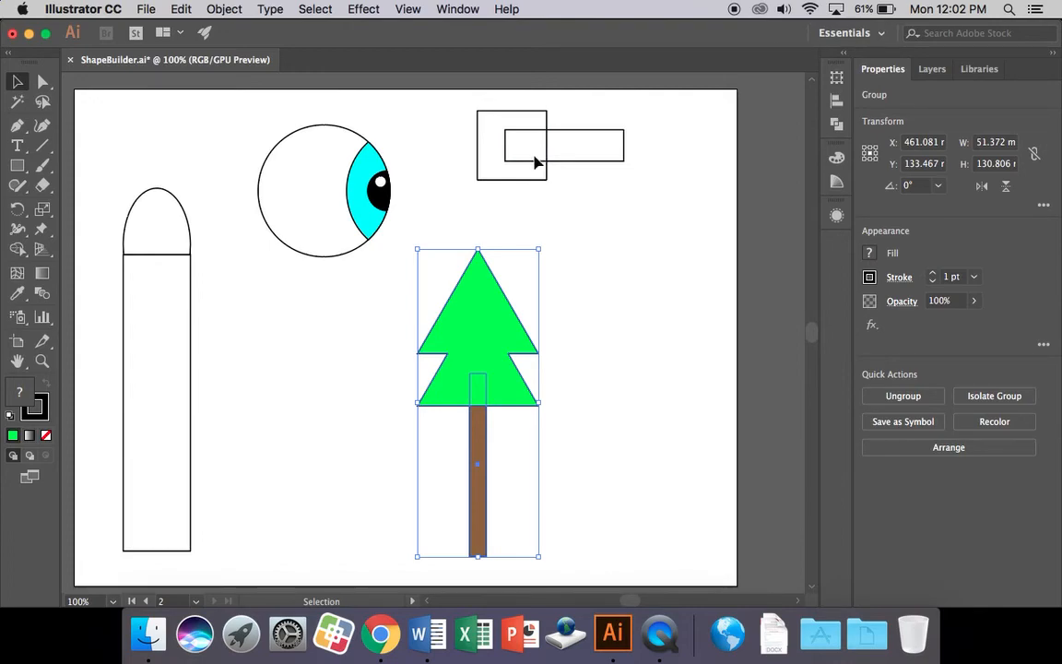
left_click(585, 302)
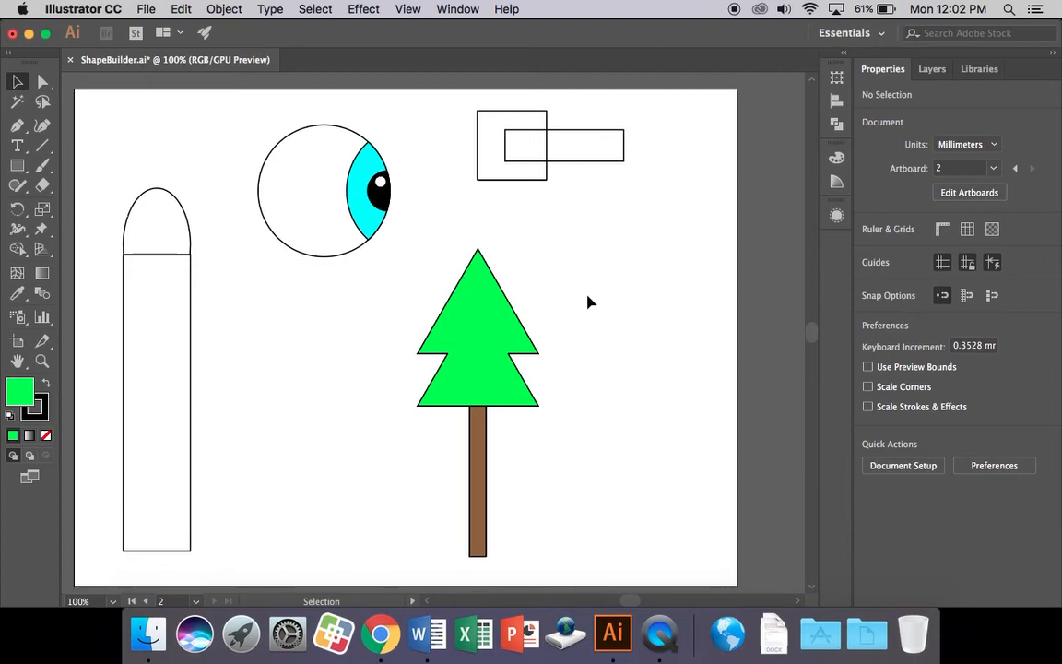
left_click(531, 344)
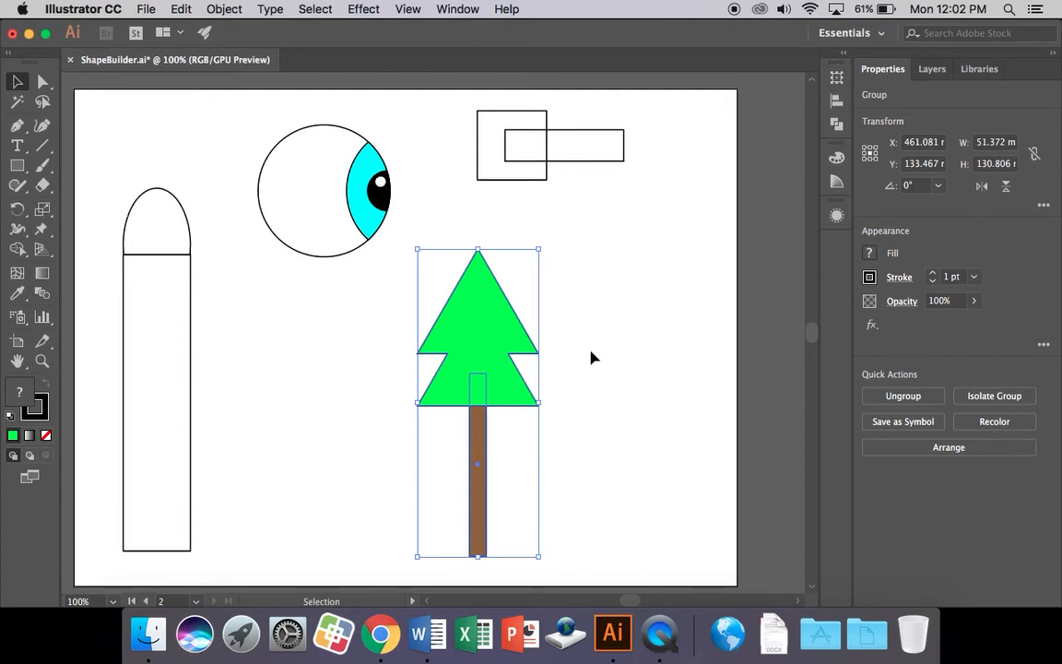
left_click_drag(515, 341, 682, 342)
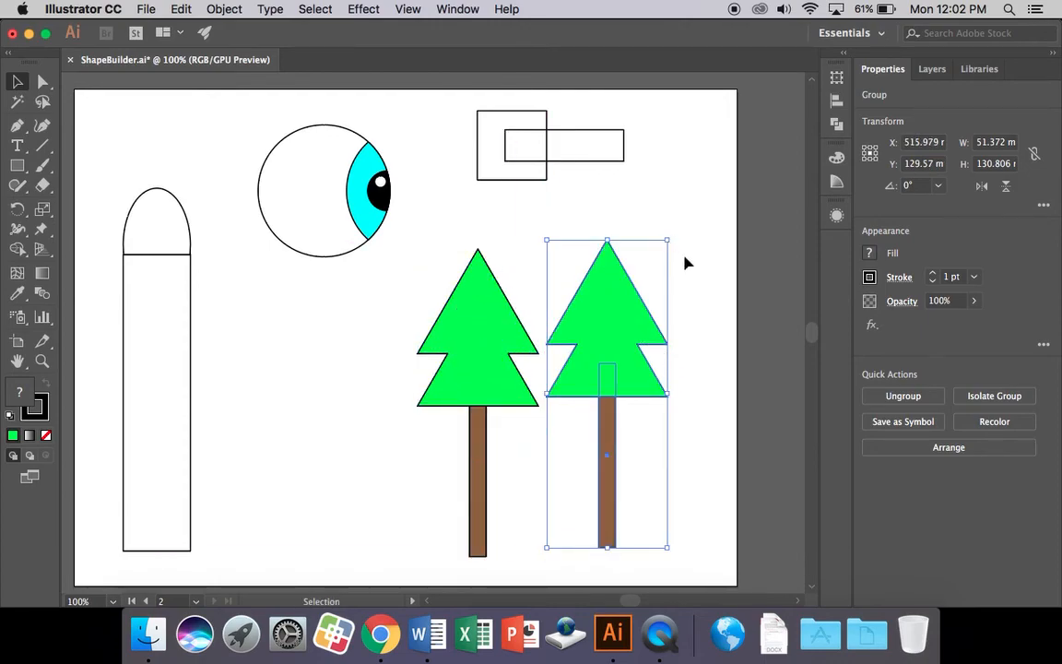
Step: Scale the tree copy down proportionally to about 31 mm wide and 79 mm high and position it beside the lower part of the large tree
left_click_drag(668, 240, 620, 361)
mouse_move(606, 422)
left_mouse_down()
mouse_move(598, 403)
mouse_move(595, 432)
mouse_move(617, 435)
left_mouse_up()
left_click(675, 386)
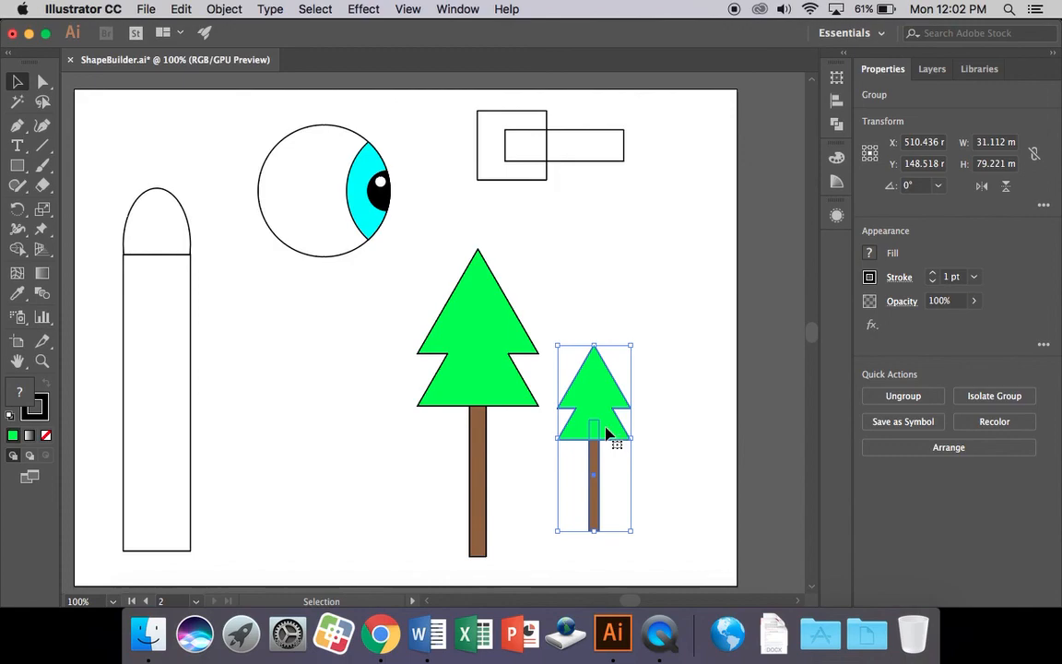
left_click(652, 433)
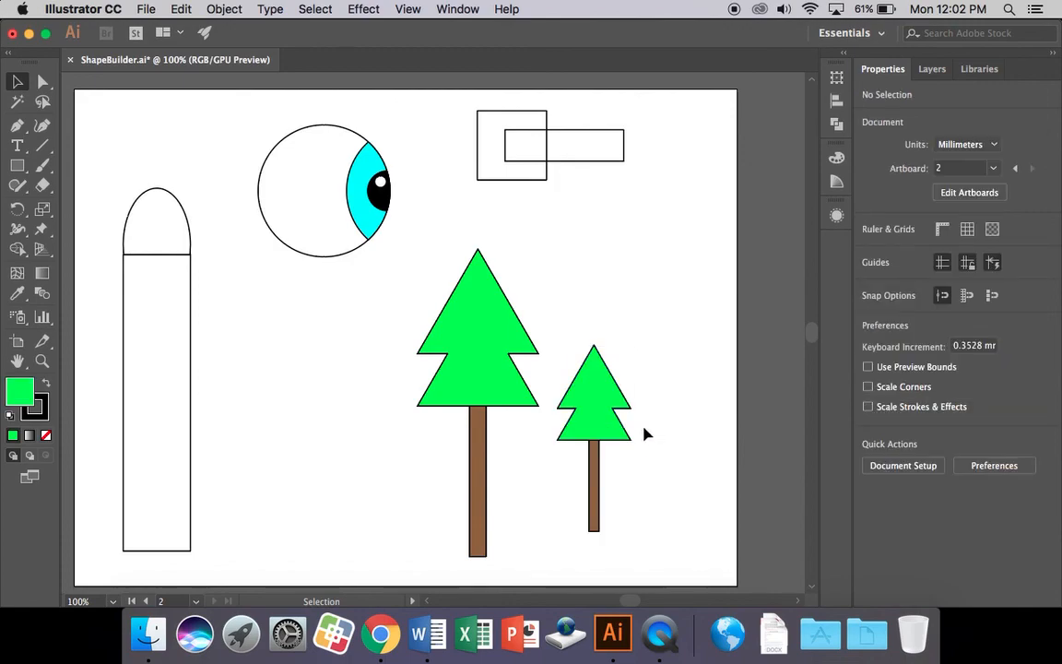